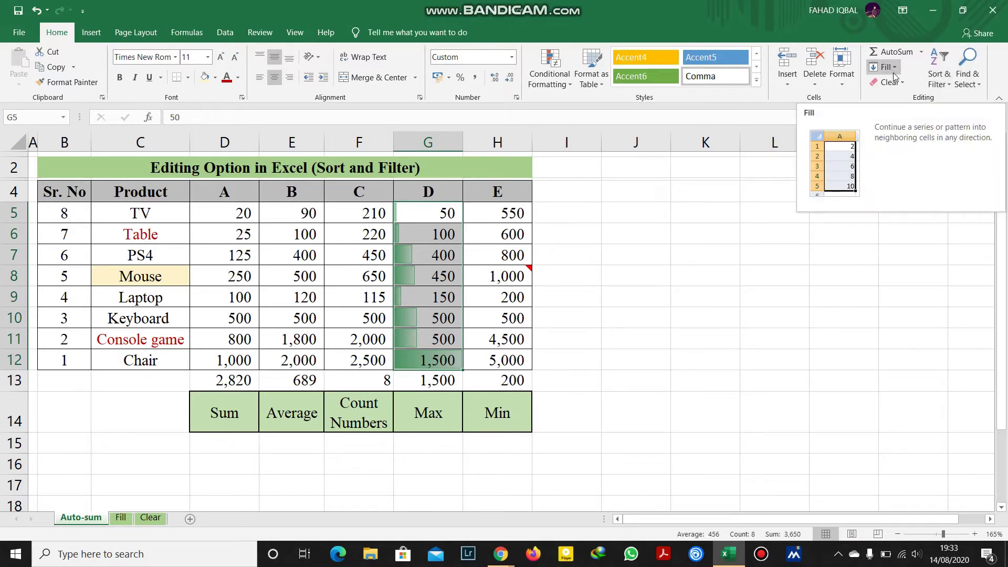
Step: Sort the product names in C5:C12 from Z to A, expanding the selection to the adjacent data
left_click(795, 260)
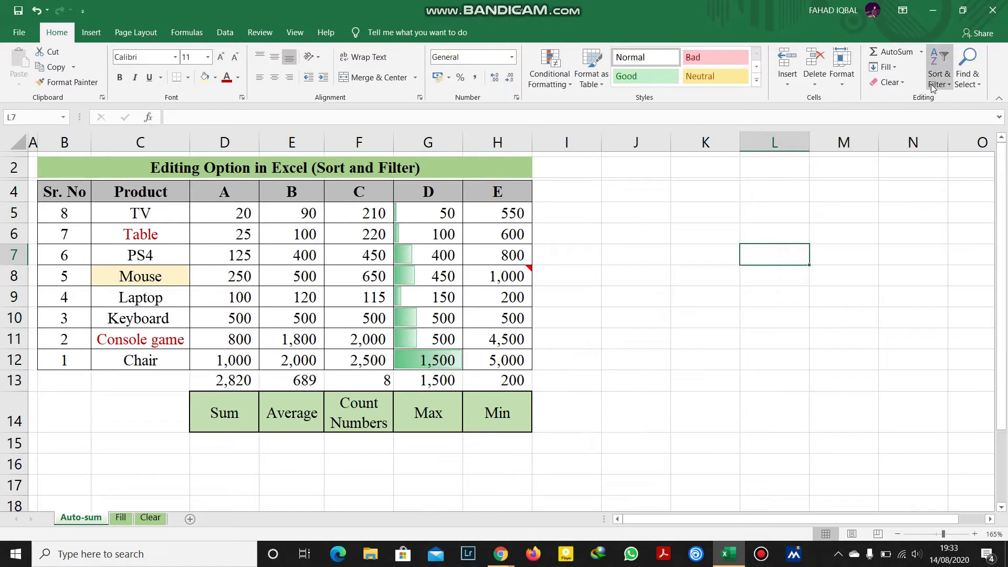
left_click_drag(140, 215, 134, 362)
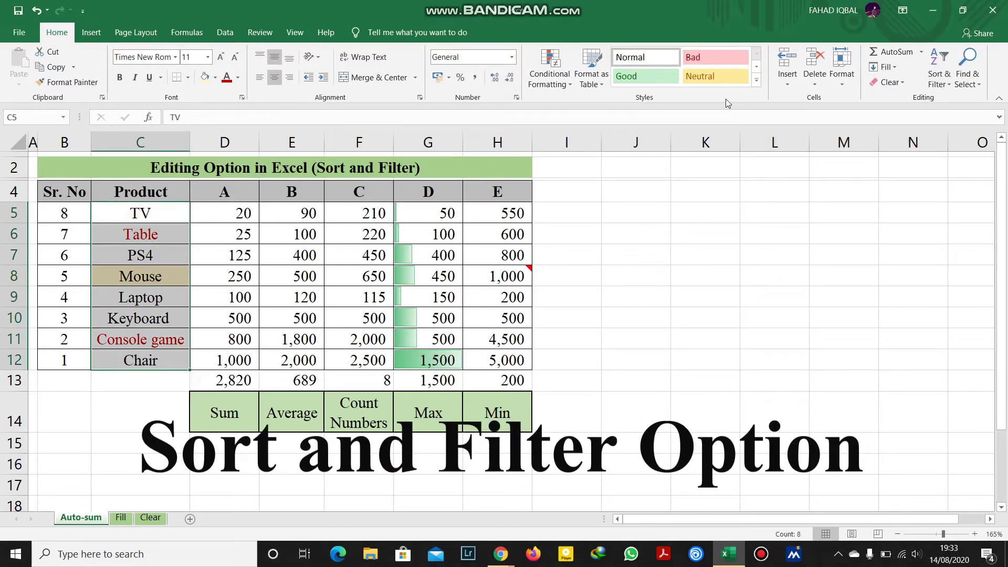
left_click(939, 76)
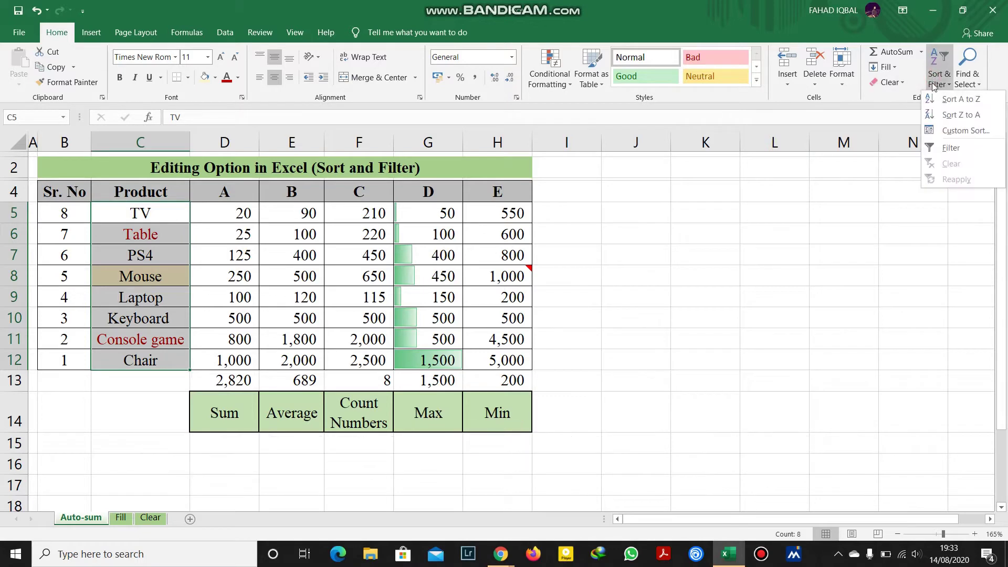
left_click(959, 116)
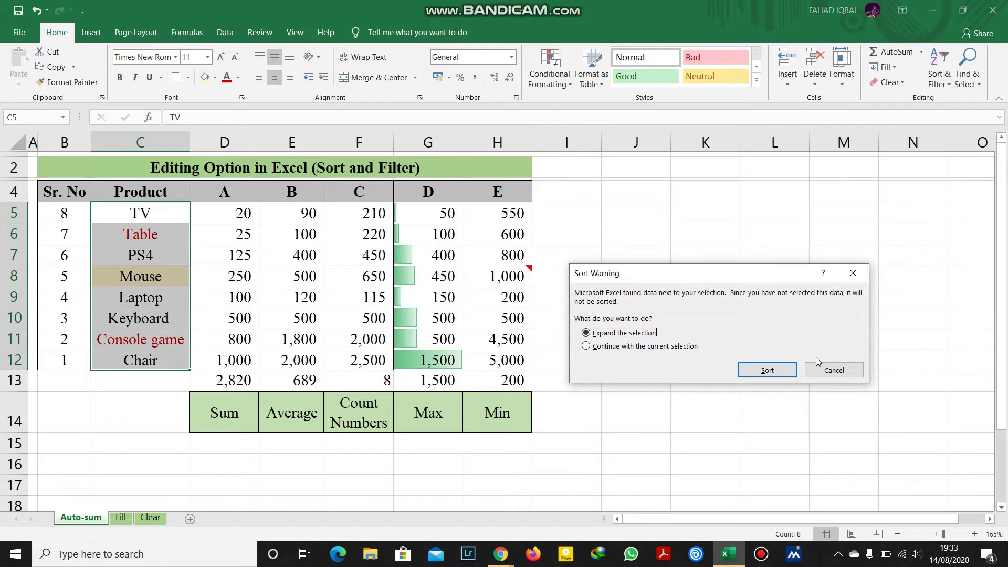
left_click(771, 370)
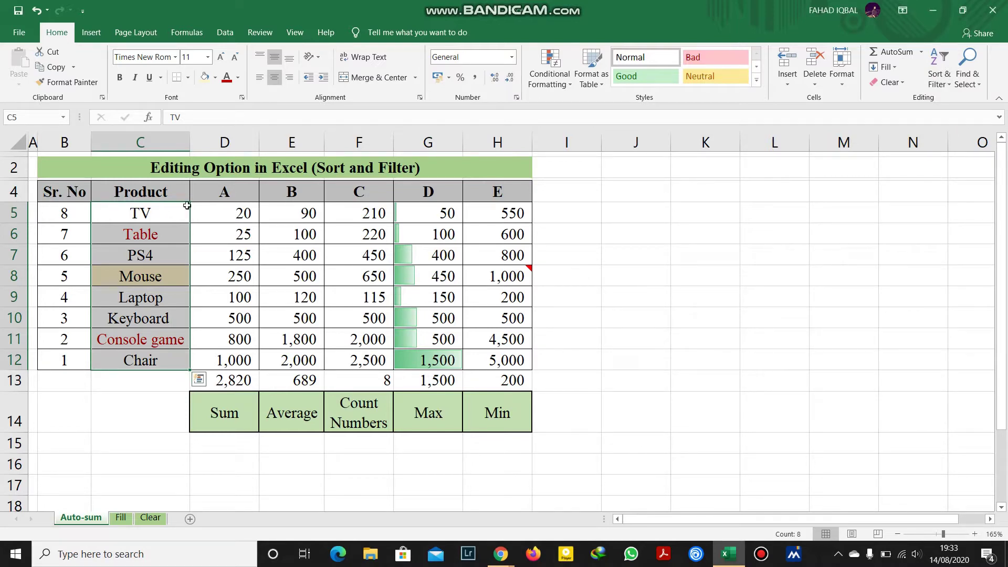
Step: Sort the selected product names from A to Z, expanding the selection so whole rows move together
left_click(937, 76)
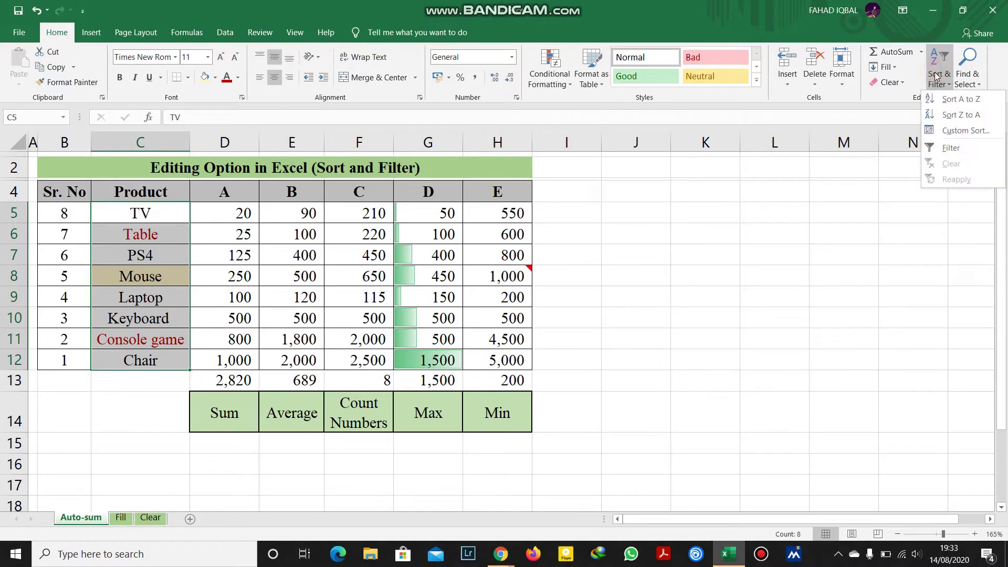
left_click(965, 101)
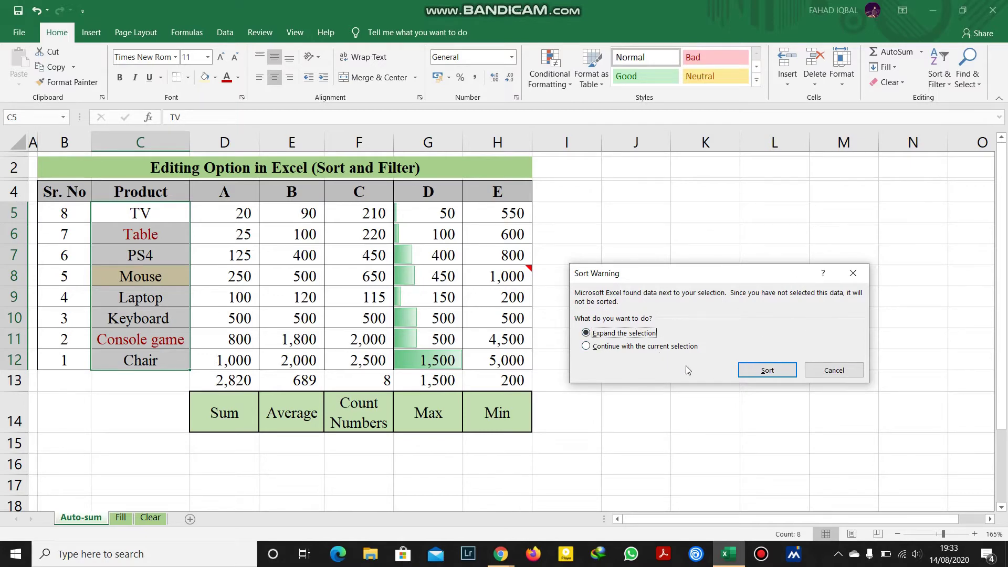
left_click(766, 371)
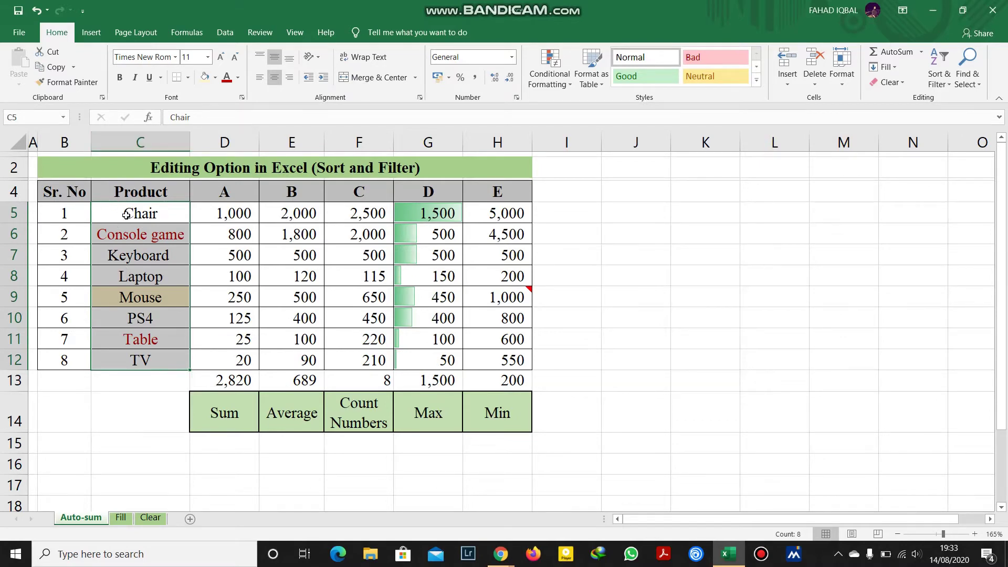
Step: Reverse the product list order with a Z to A sort, using the expanded selection
left_click(946, 75)
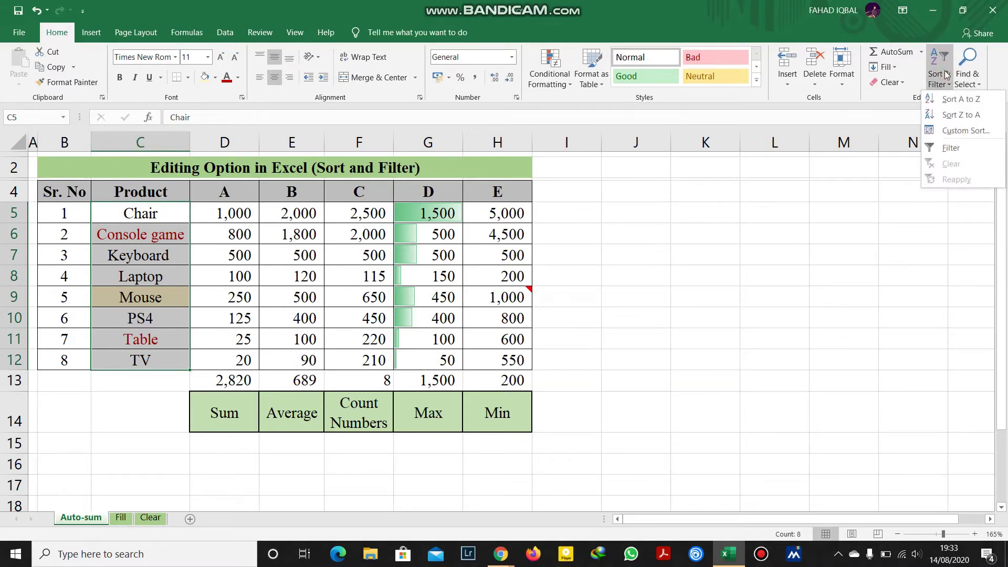
left_click(951, 115)
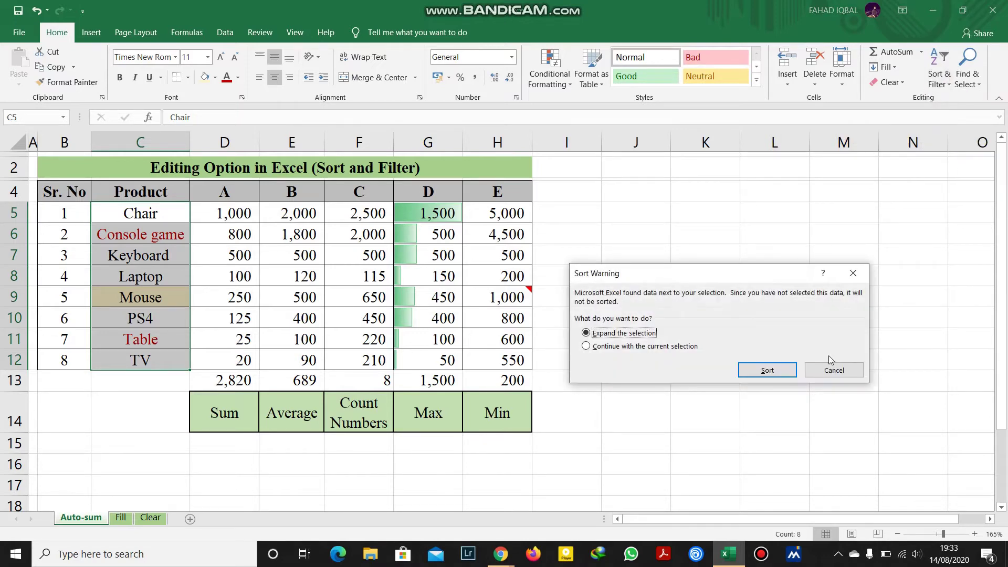
left_click(771, 373)
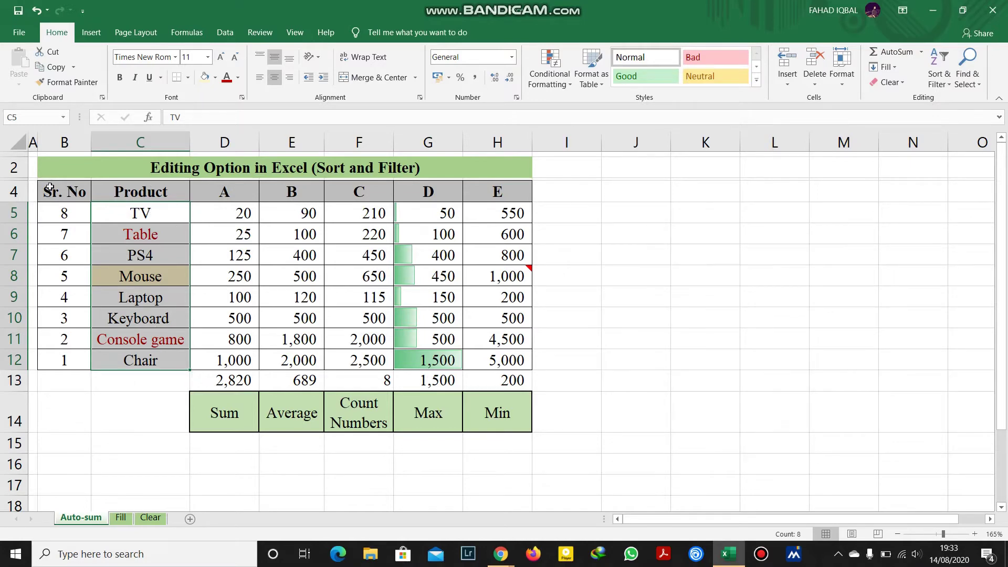
Step: Apply a custom sort to the expanded table by Product on cell values, with the order A to Z
left_click(931, 76)
left_click(946, 127)
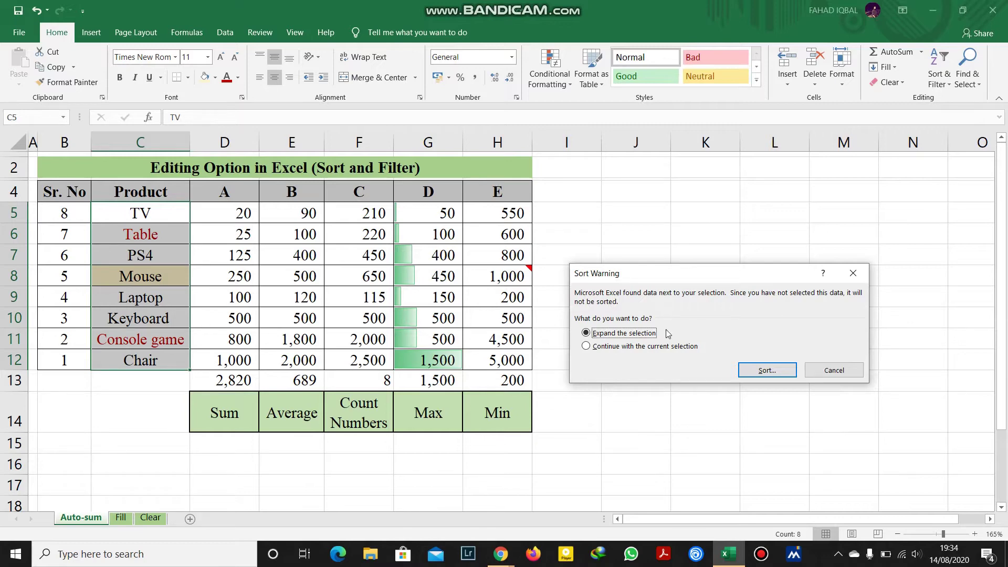
left_click(766, 370)
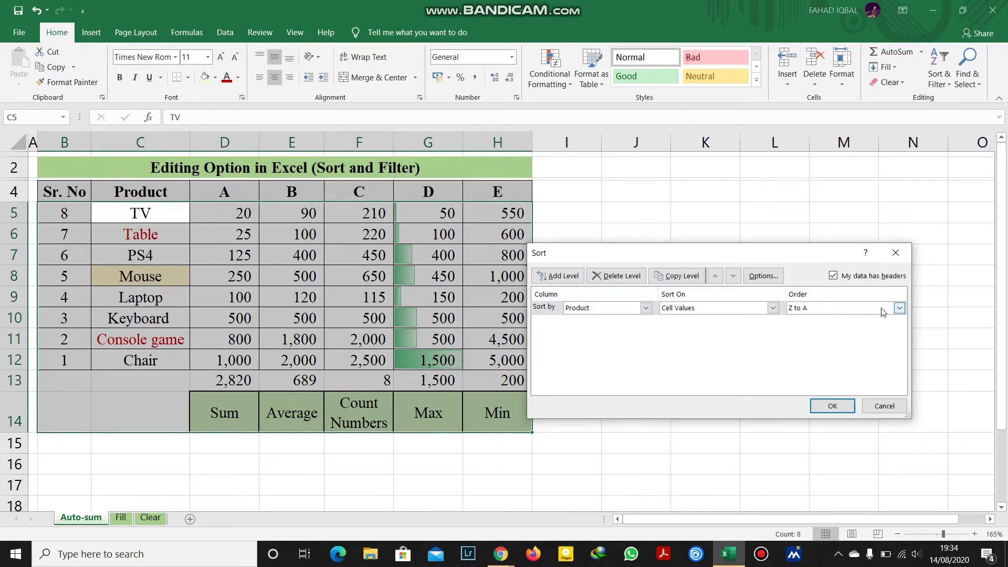
left_click(900, 308)
left_click(866, 319)
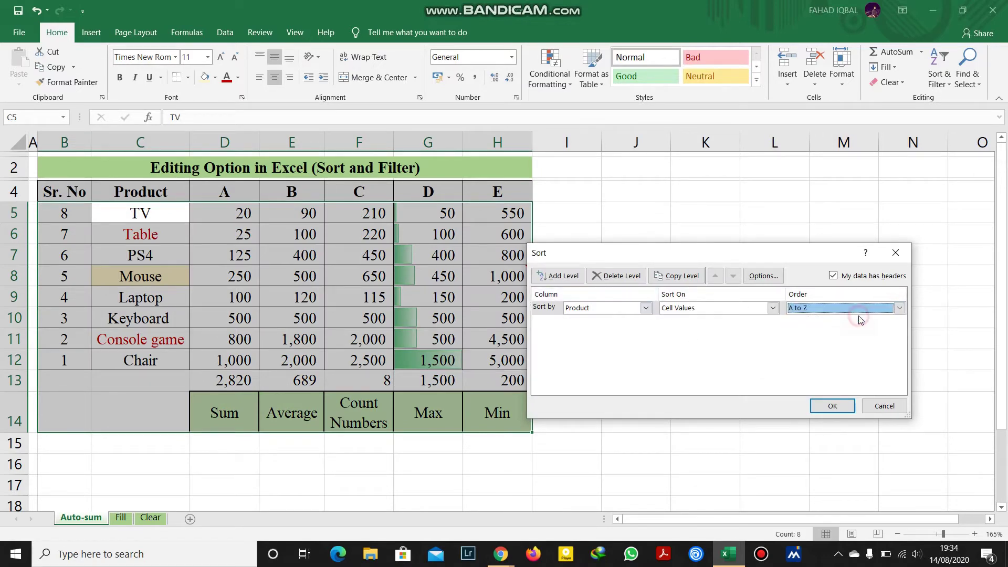
left_click(833, 406)
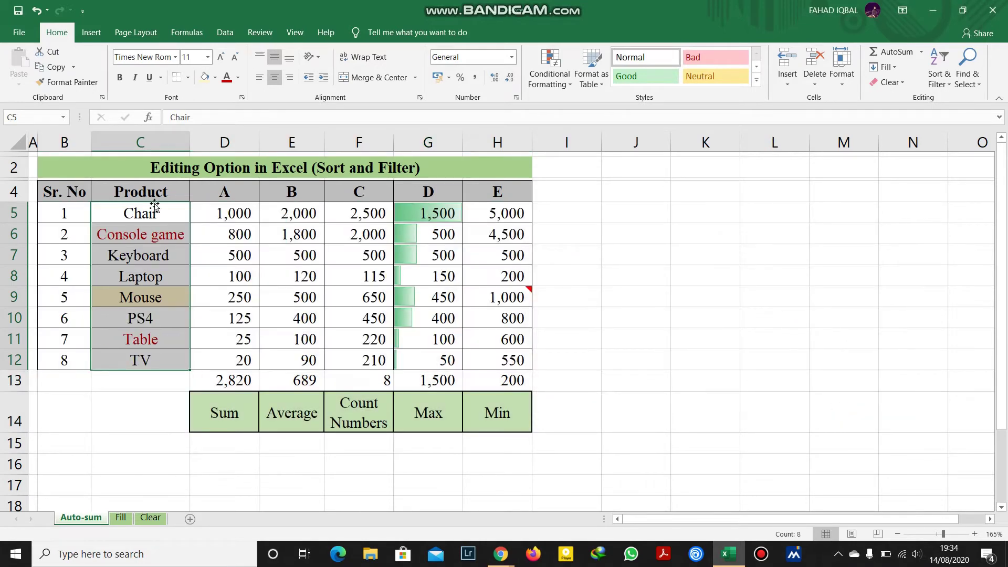
Step: Custom sort the expanded table by Product on Cell Color, placing the light yellow cell colour on top
left_click(942, 80)
left_click(942, 129)
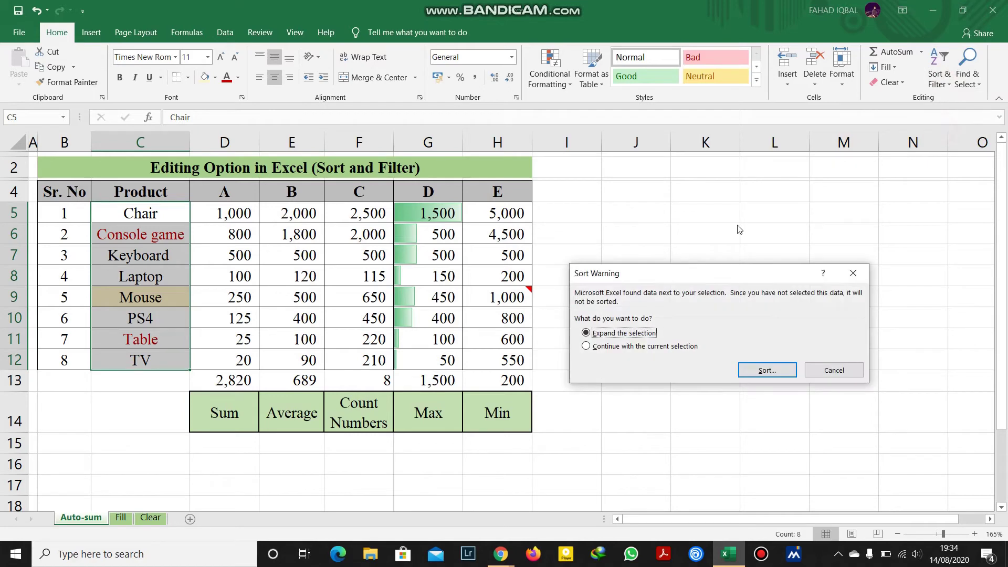
left_click(767, 370)
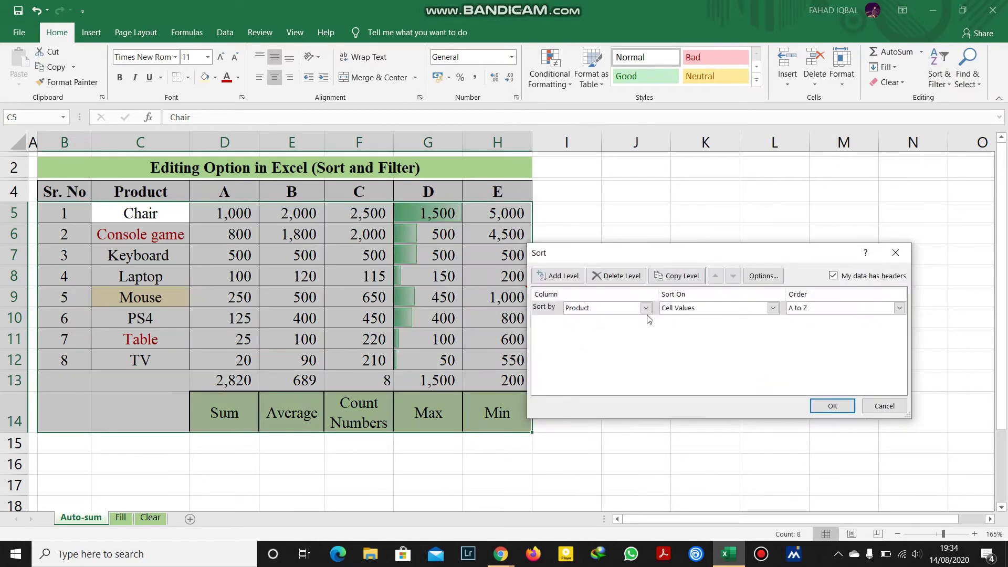
left_click(736, 312)
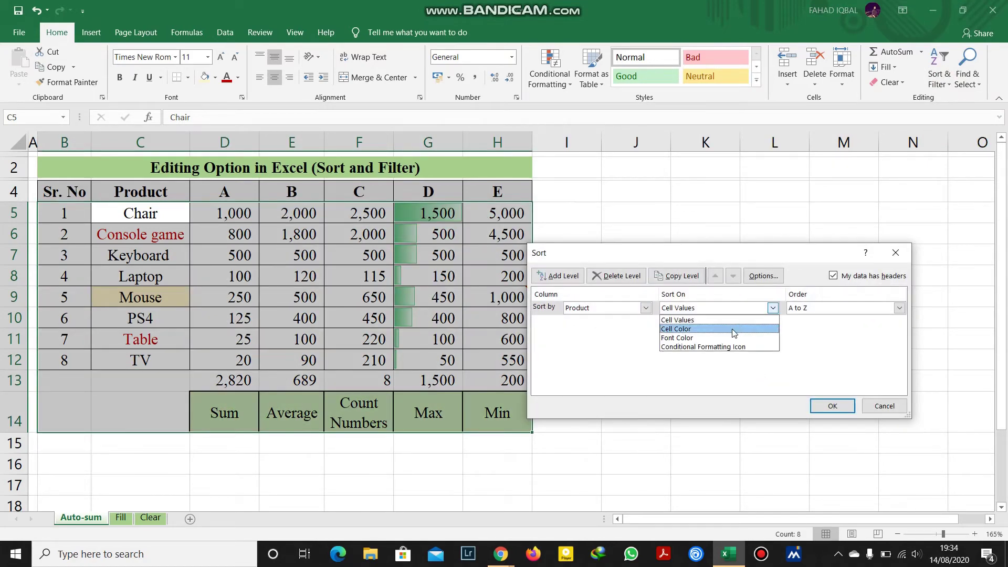
left_click(733, 329)
left_click(839, 310)
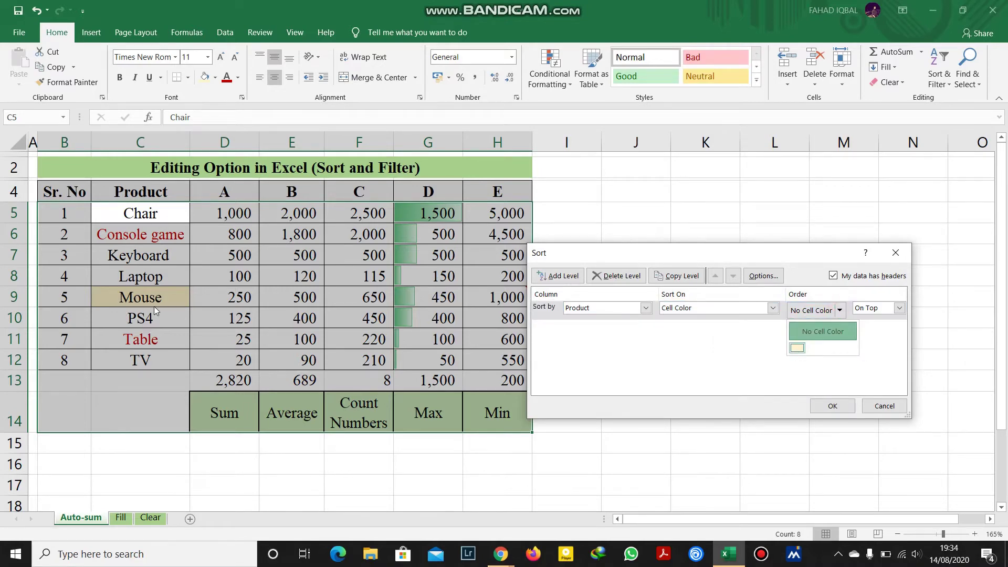
left_click(798, 348)
left_click(833, 406)
left_click(526, 295)
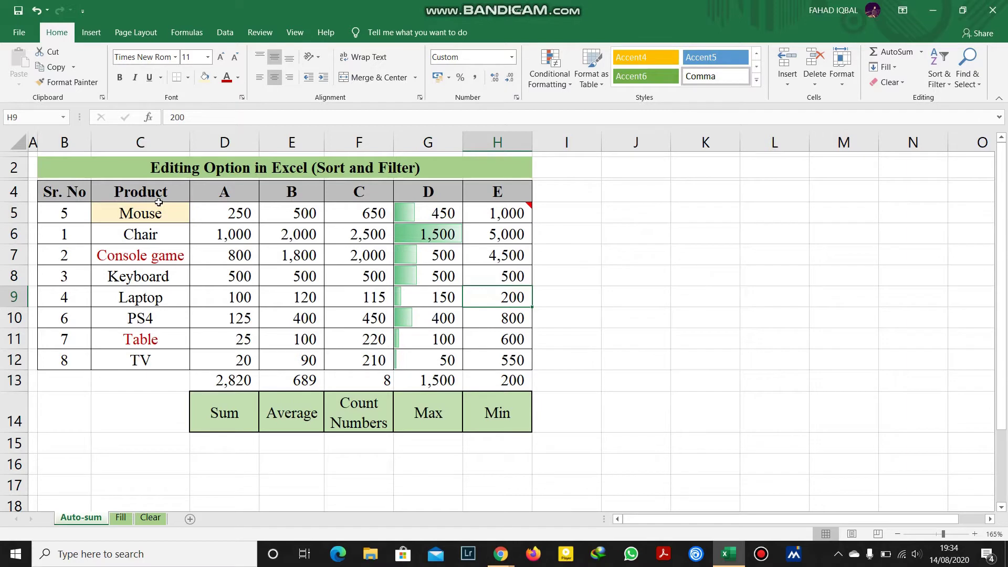
Step: Select the product names in C5:C12 and custom sort the expanded table by Product on Font Color, with red on top
left_click_drag(153, 206, 164, 343)
left_click_drag(139, 213, 147, 362)
left_click(934, 72)
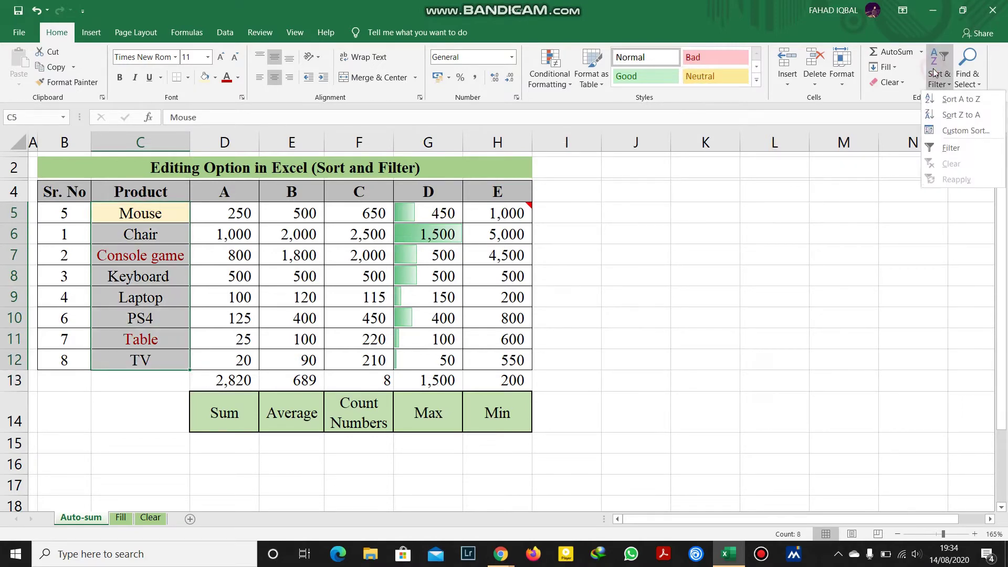
left_click(939, 126)
left_click(767, 370)
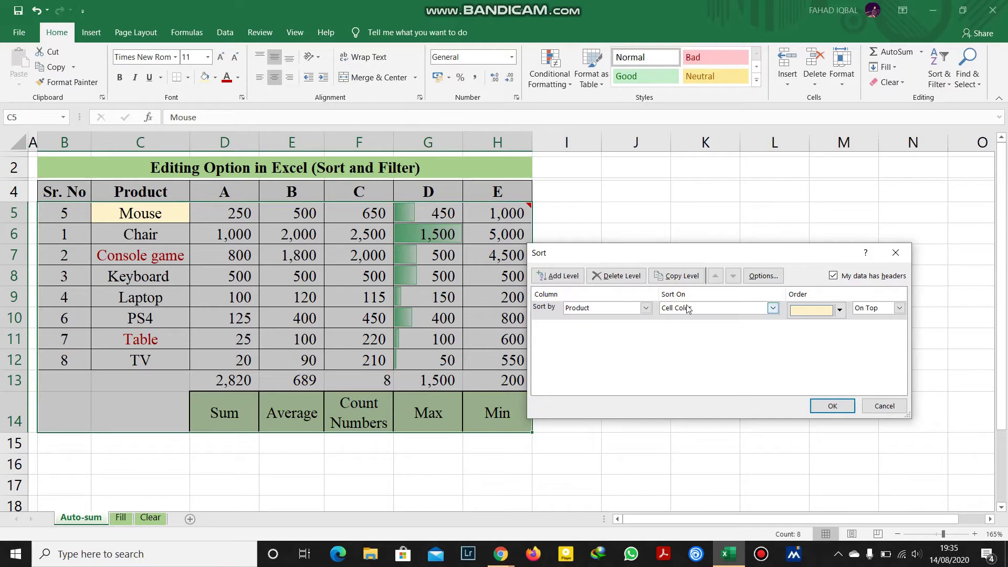
left_click(774, 308)
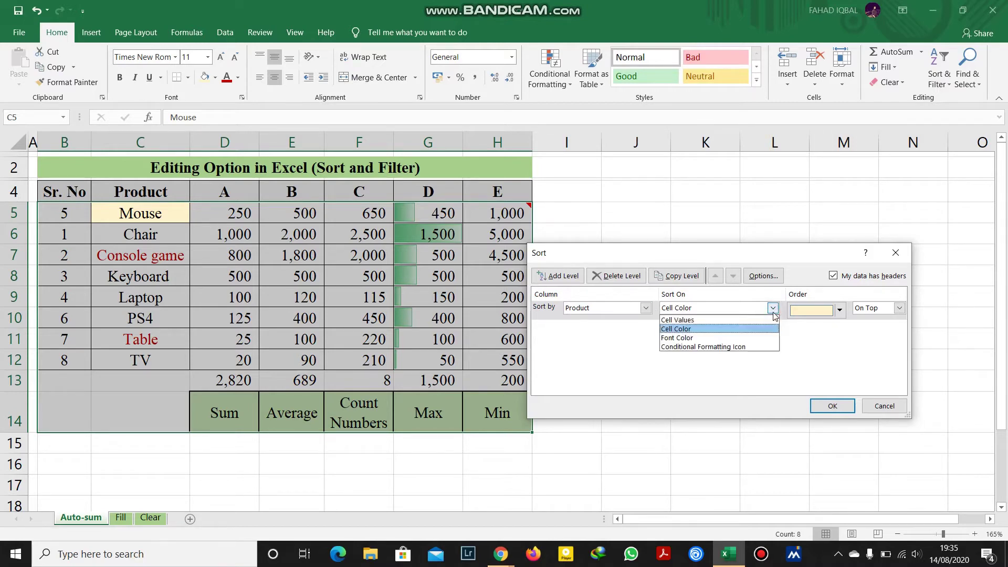
left_click(746, 338)
left_click(840, 310)
left_click(798, 349)
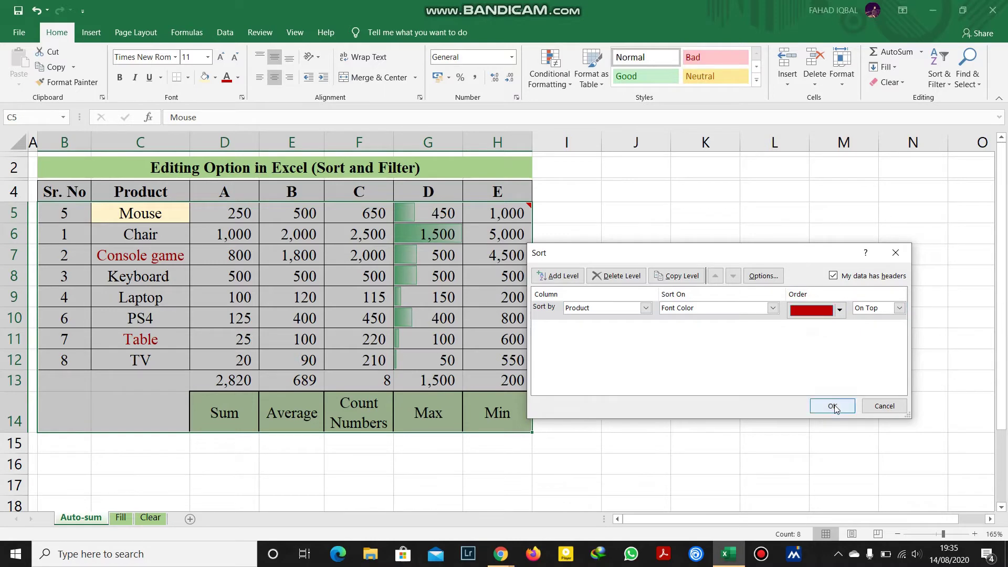
left_click(832, 405)
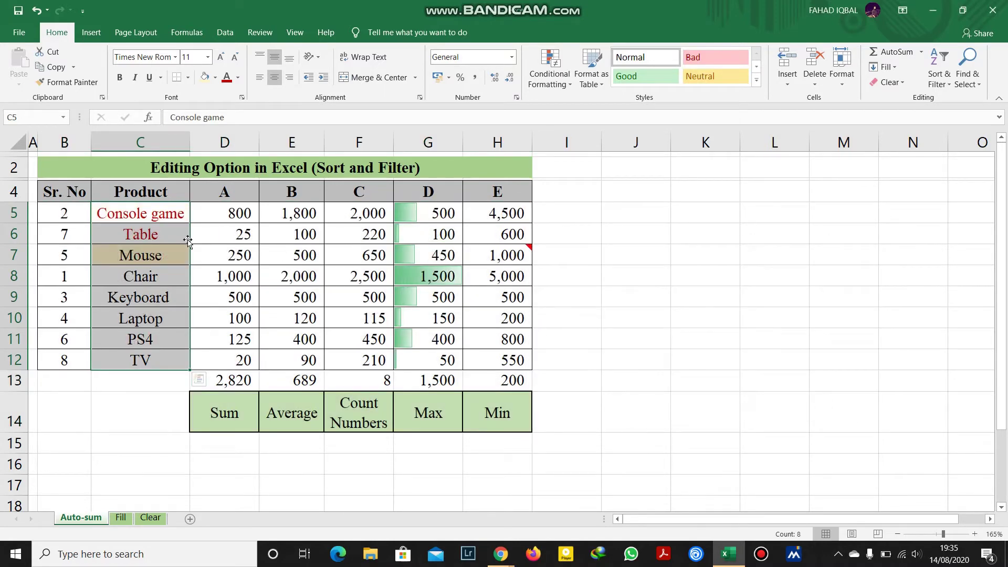
Step: Select G5:G12 and custom sort the expanded table by Product on Conditional Formatting Icon, with No Cell Icon on top
left_click(449, 212)
left_click_drag(444, 270, 446, 361)
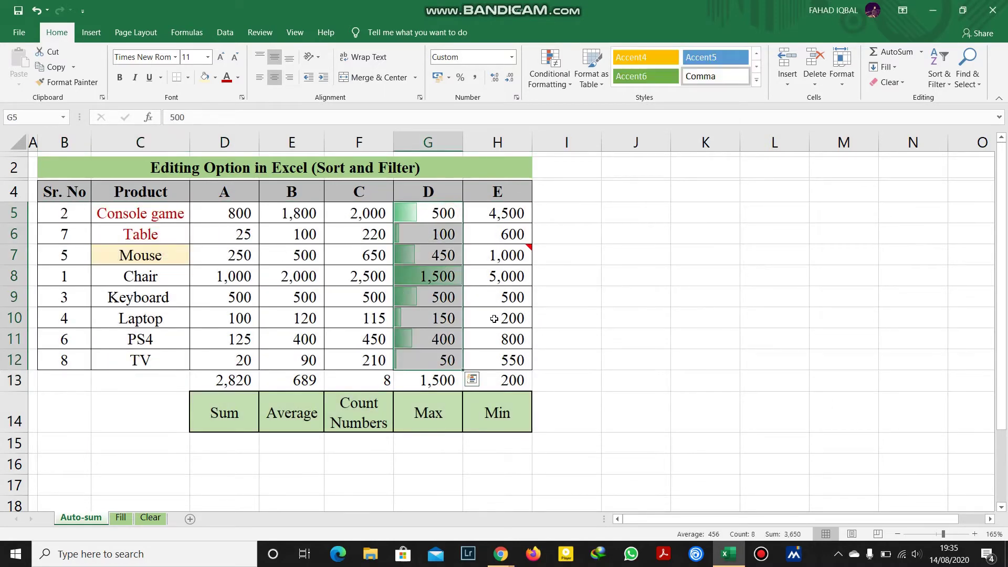
left_click(936, 81)
left_click(929, 130)
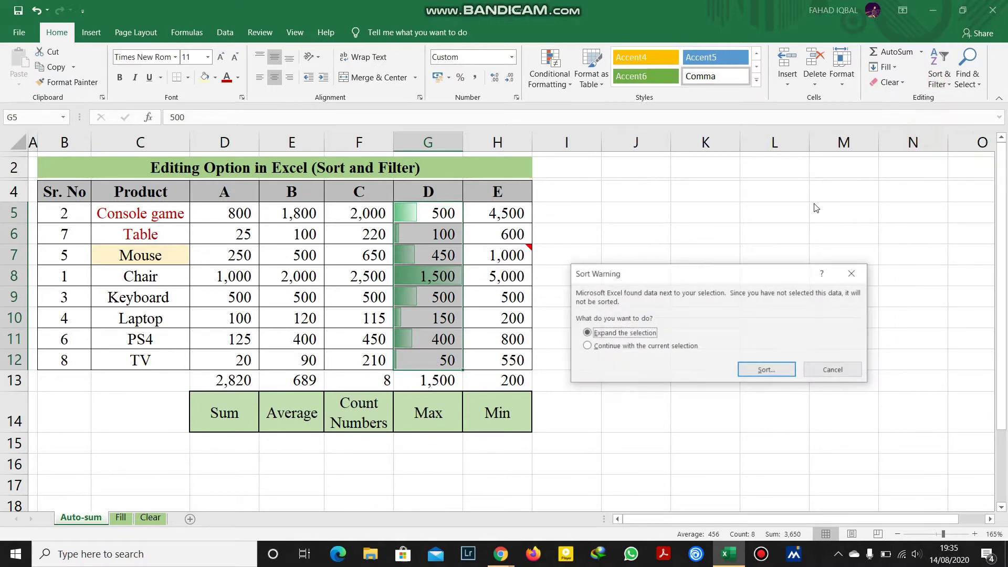
left_click(759, 371)
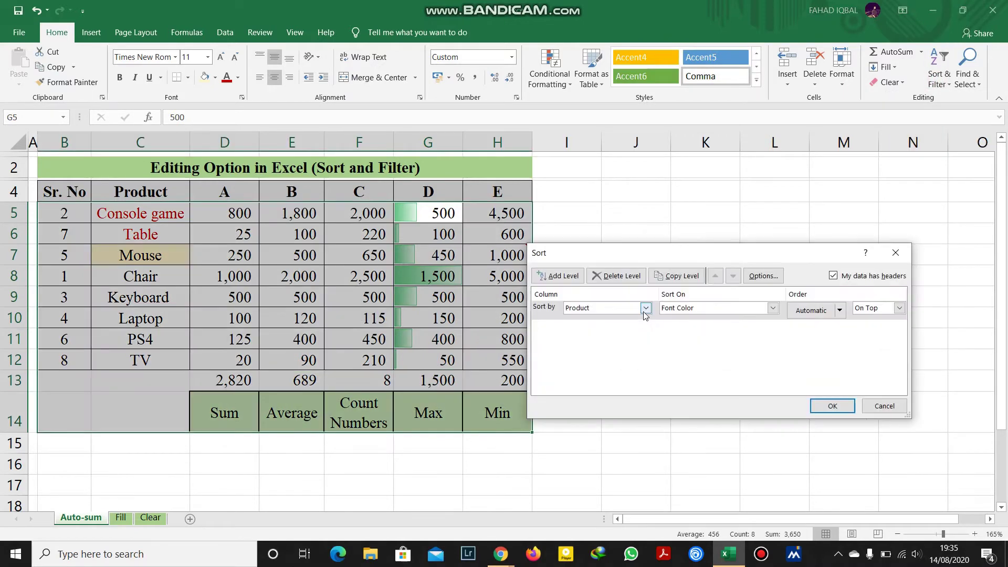
left_click(646, 309)
left_click(588, 327)
left_click(772, 308)
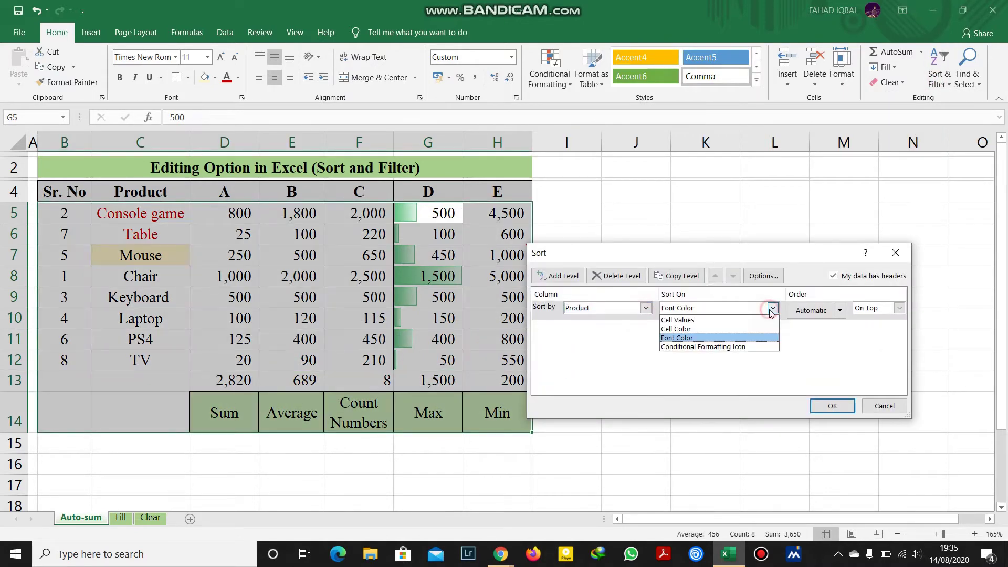
left_click(744, 351)
left_click(863, 310)
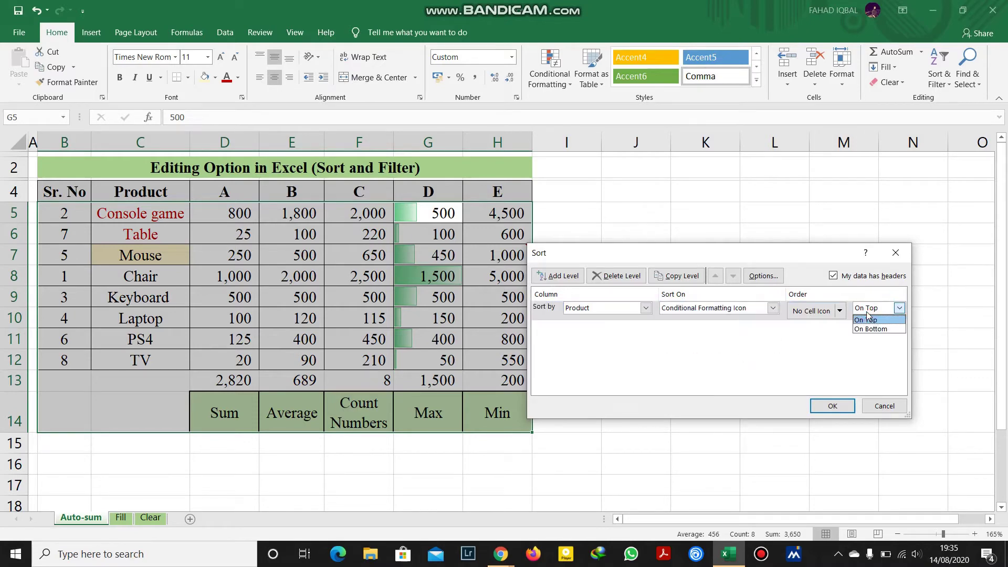
left_click(770, 257)
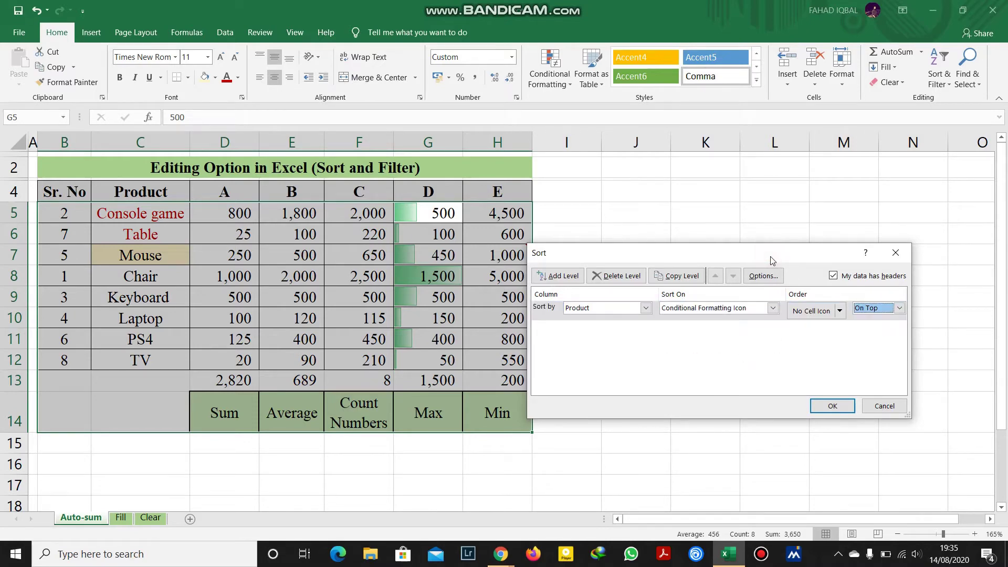
left_click(825, 405)
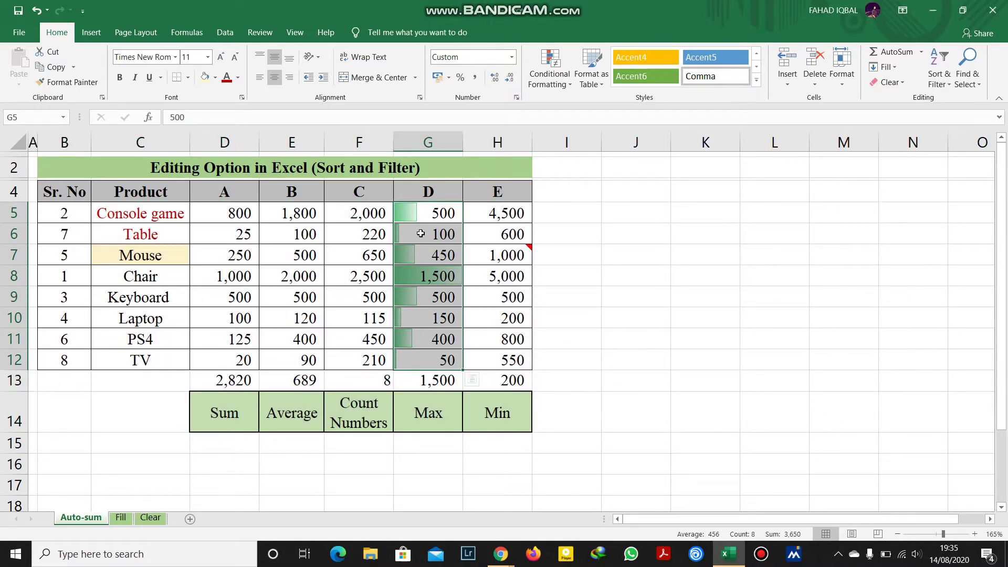
left_click(259, 216)
left_click(273, 246)
left_click(307, 271)
left_click(369, 305)
left_click(483, 336)
left_click(289, 346)
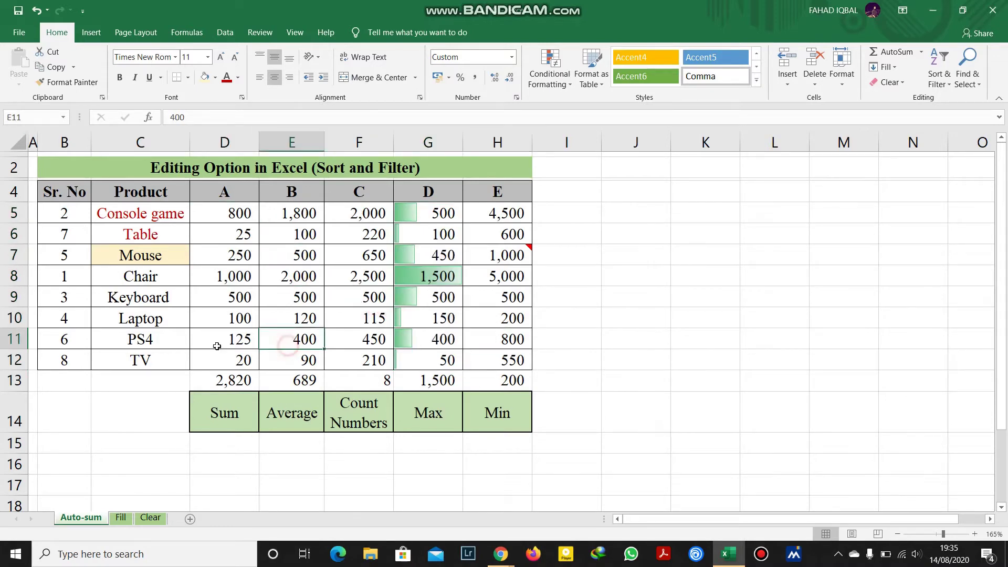
left_click(185, 344)
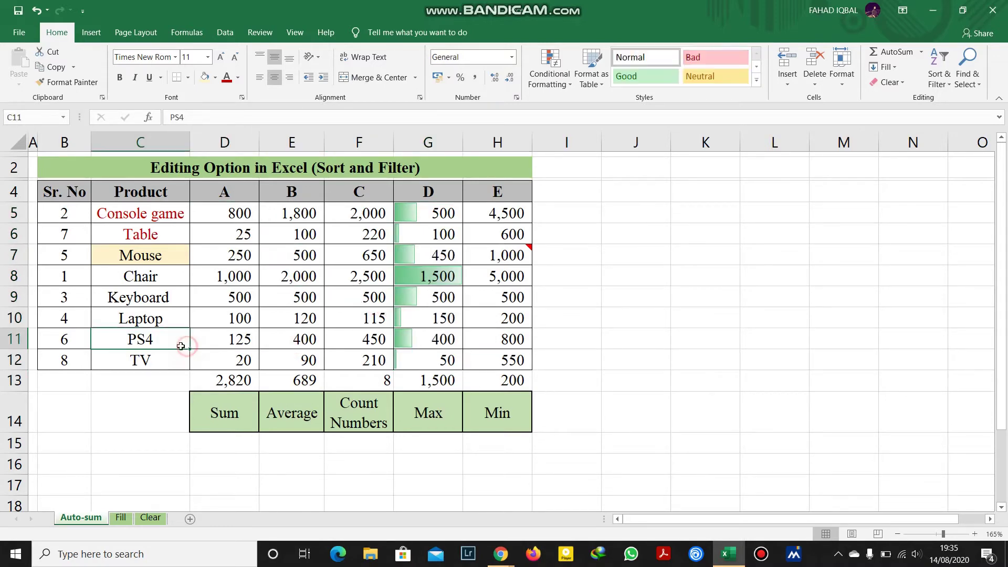
left_click(266, 256)
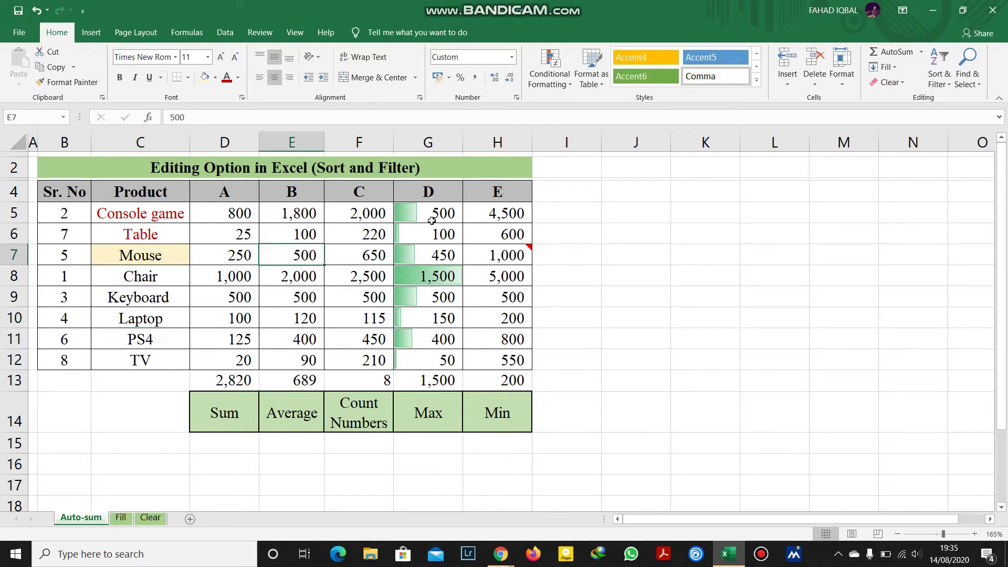
Step: Select D5:D12 and try a custom sort of the expanded table with an added second level by A, Largest to Smallest
left_click_drag(230, 219, 232, 362)
left_click(943, 78)
left_click(931, 130)
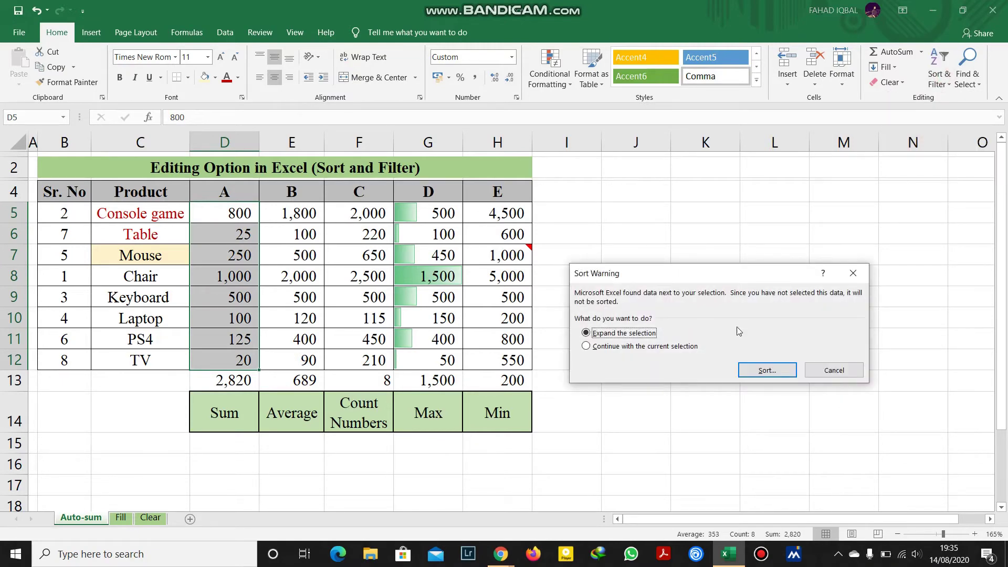
left_click(764, 370)
left_click(576, 277)
left_click(647, 326)
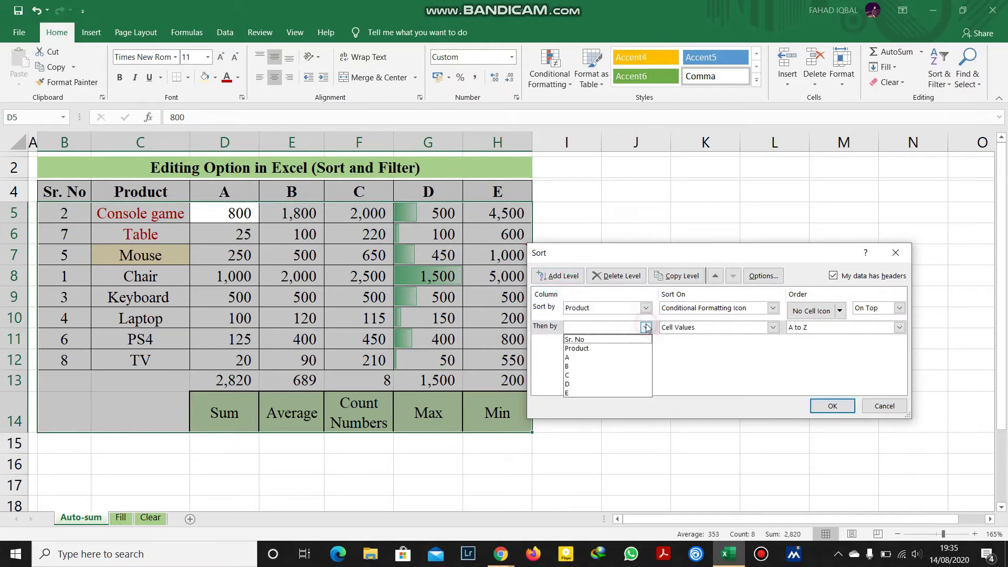
left_click(625, 359)
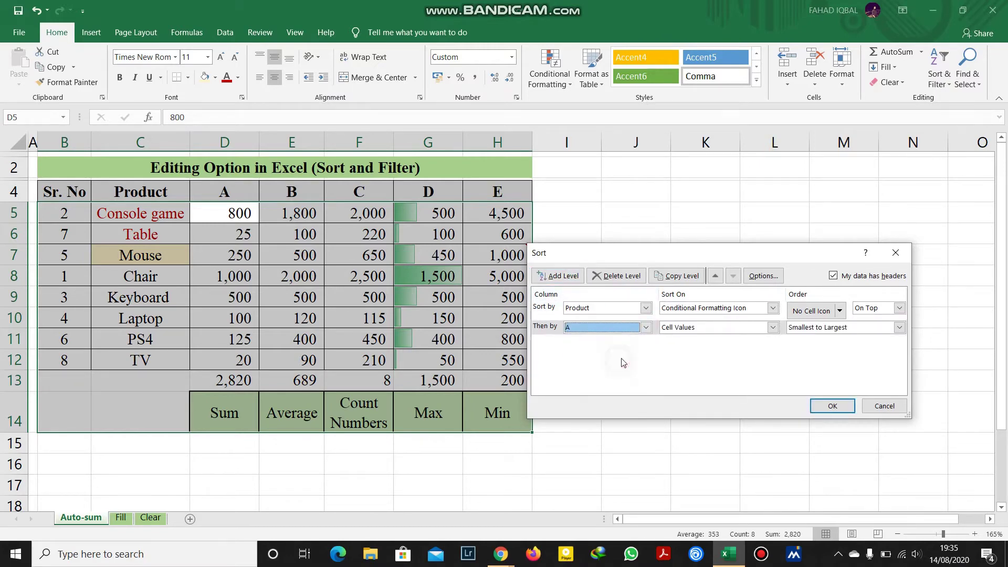
left_click(832, 331)
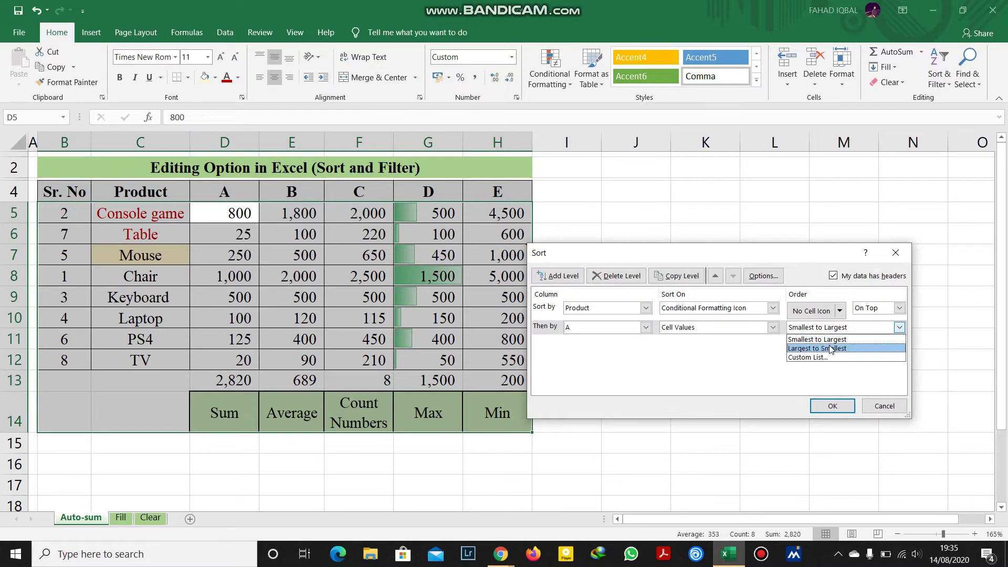
left_click(832, 348)
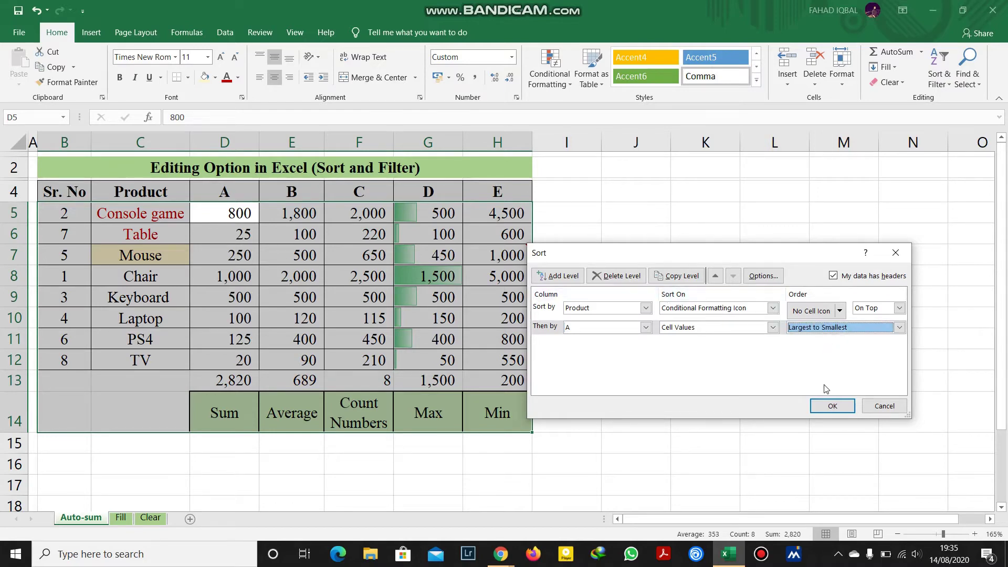
left_click(832, 406)
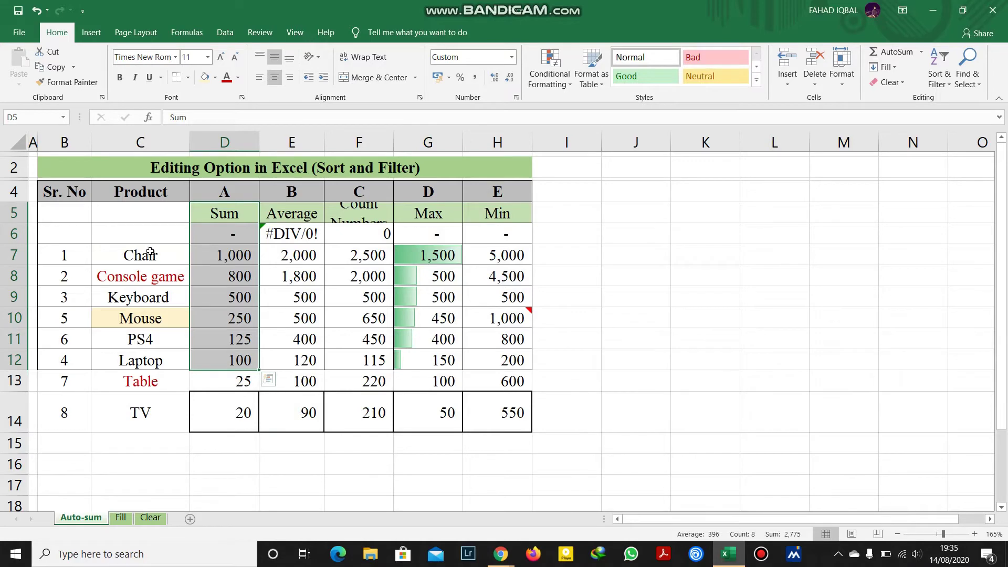
Step: Review the sorted product rows and the summary rows above them, and undo the two-level custom sort
left_click_drag(150, 252, 232, 261)
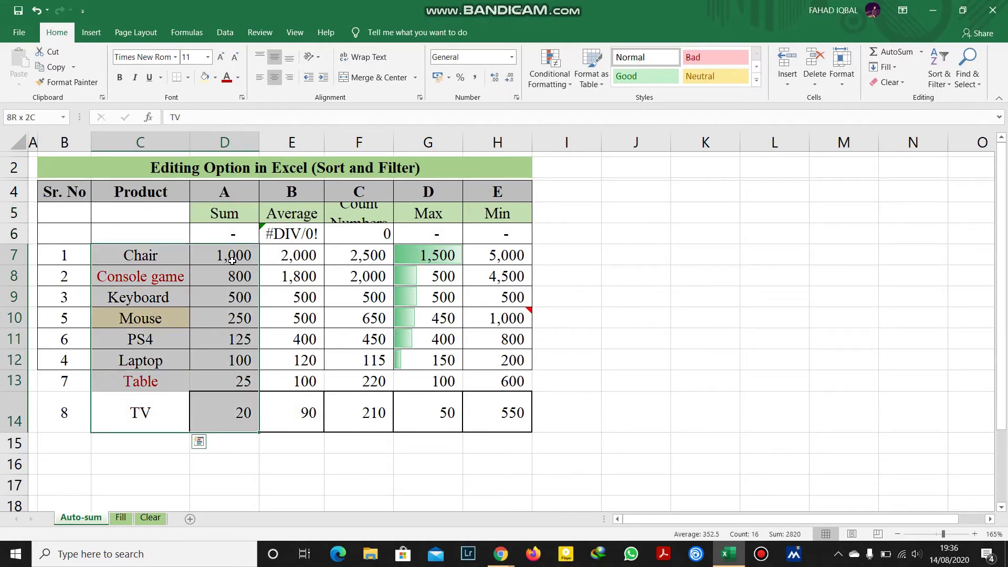
double_click(232, 261)
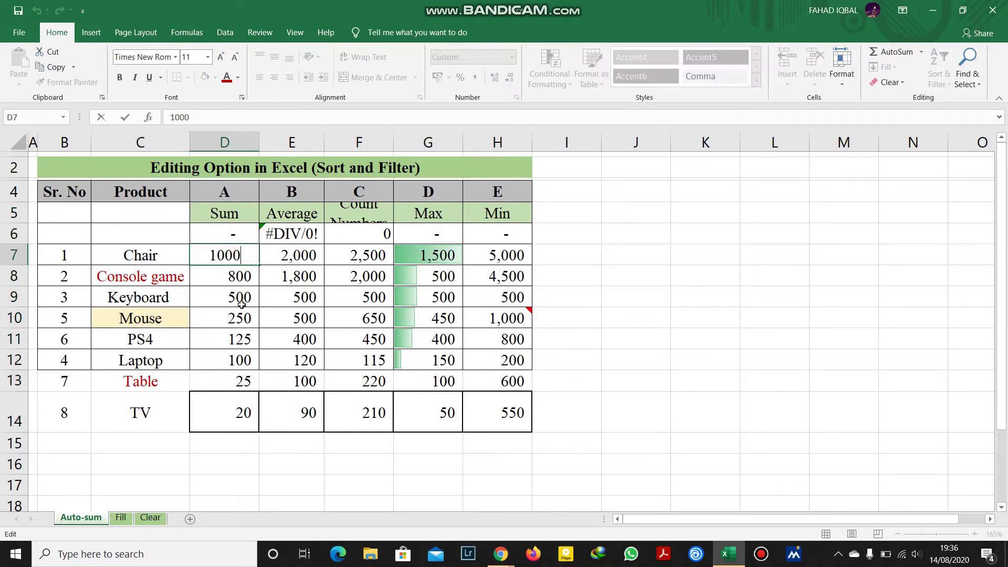
left_click(343, 294)
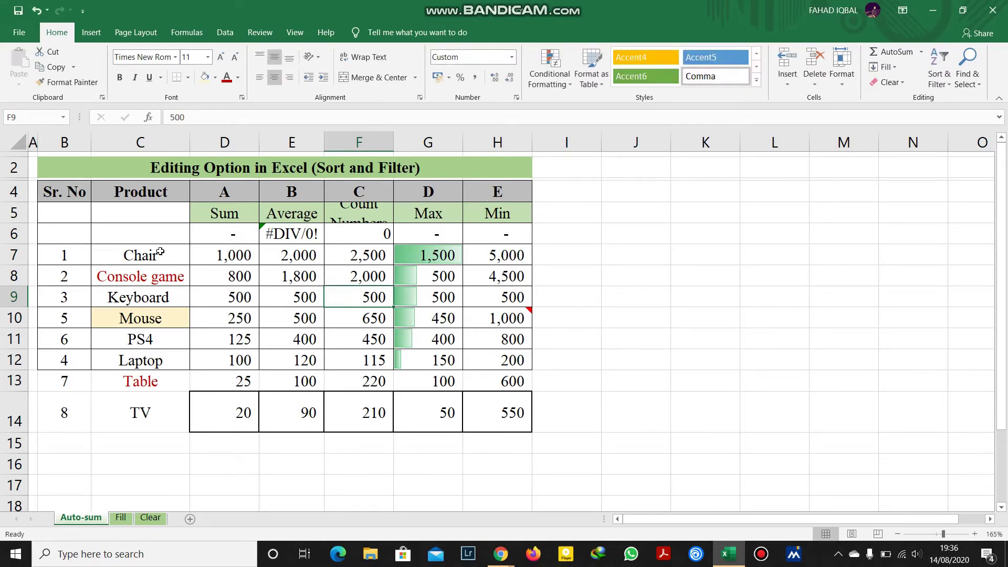
left_click_drag(223, 208, 512, 237)
left_click(606, 245)
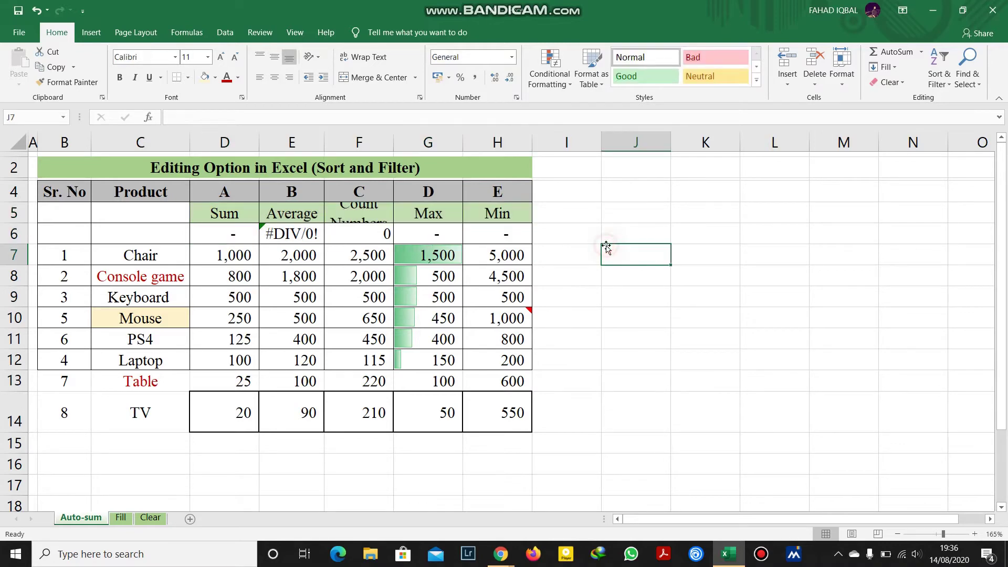
left_click_drag(228, 248, 506, 382)
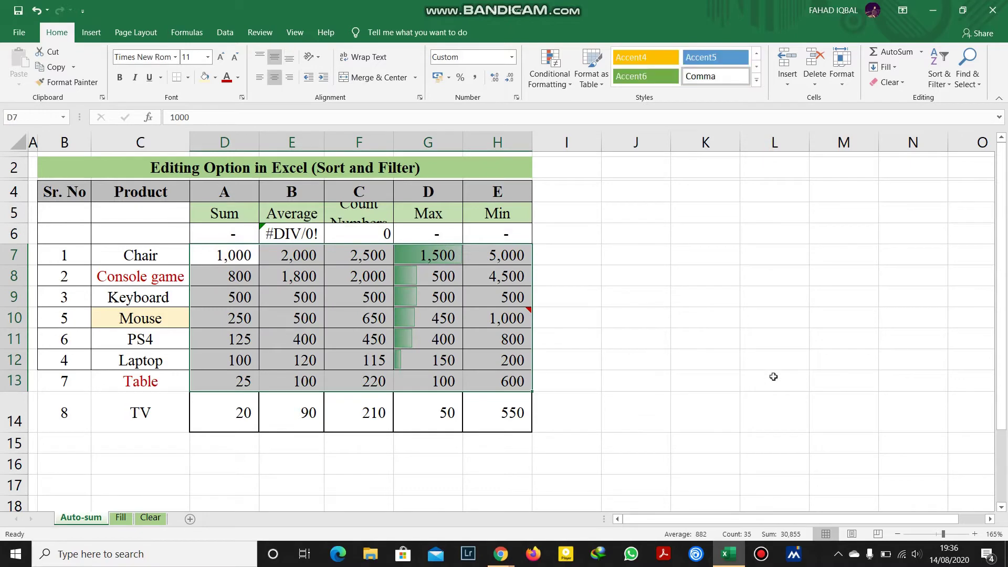
key("ctrl+z")
key("ctrl+z")
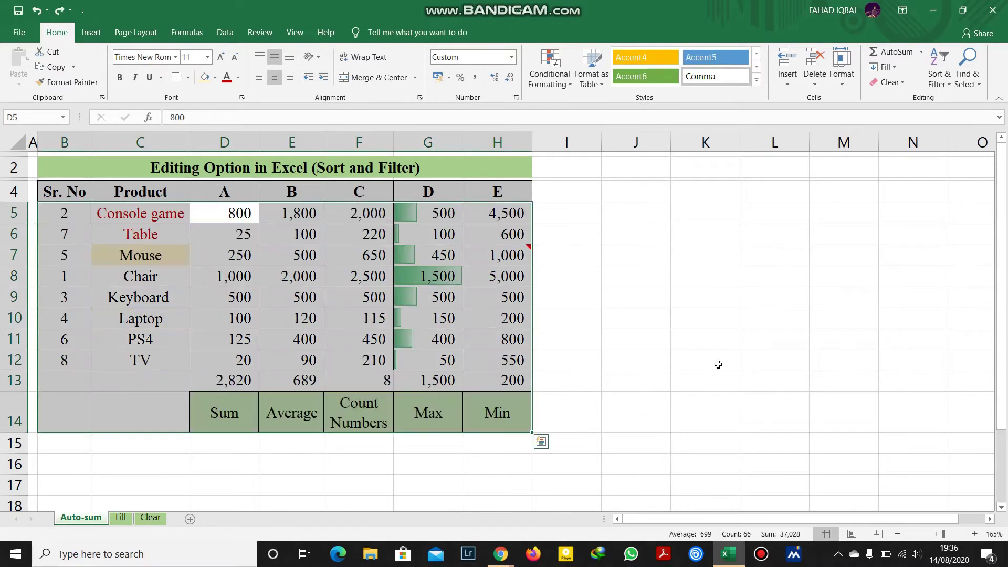
left_click(576, 256)
Step: Try adding a blank level and copying the Console game level in a custom sort of C5:D12, and view the sort options
left_click_drag(118, 212, 239, 358)
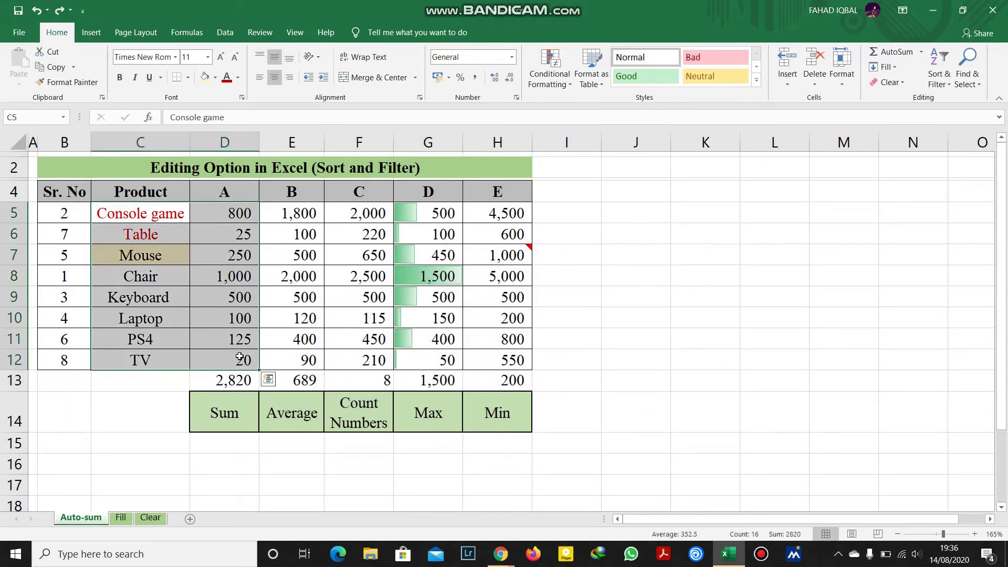
left_click(940, 74)
left_click(953, 126)
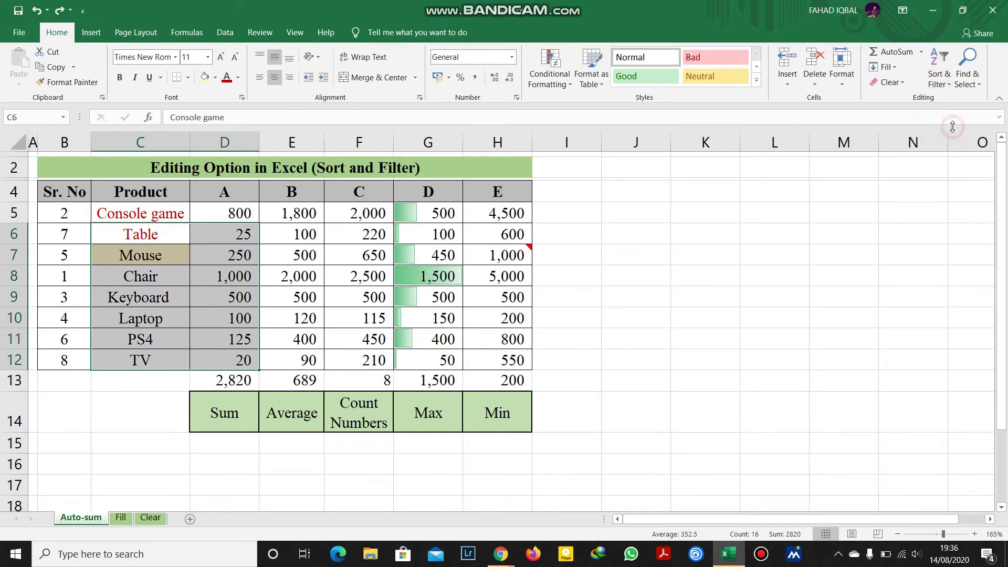
left_click(577, 274)
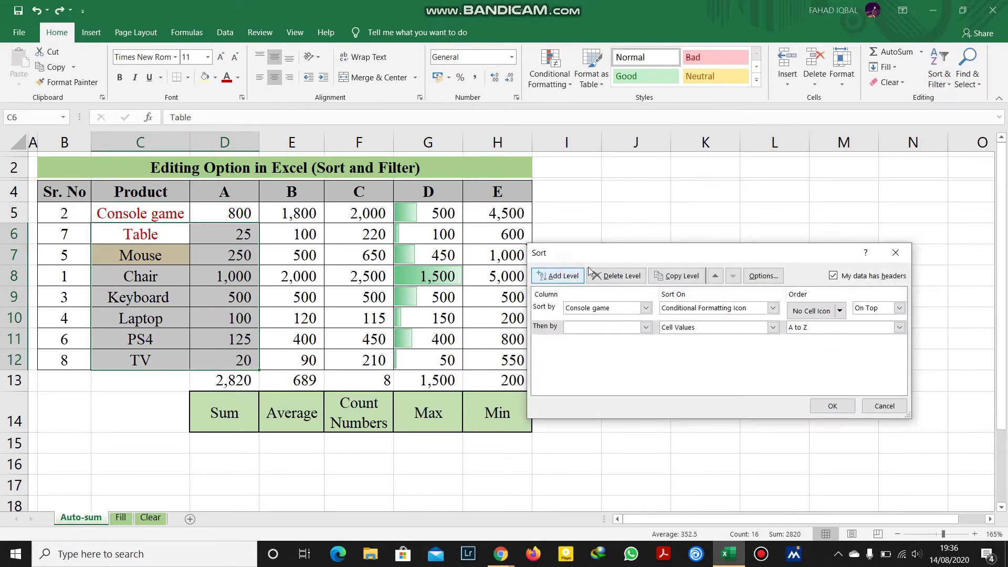
left_click(623, 309)
left_click(671, 276)
left_click(671, 275)
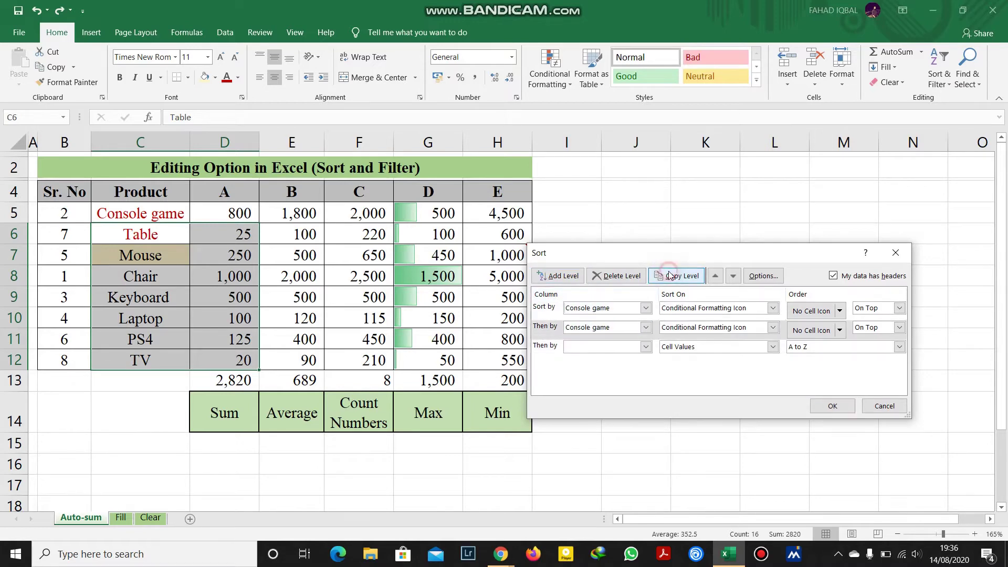
left_click(763, 276)
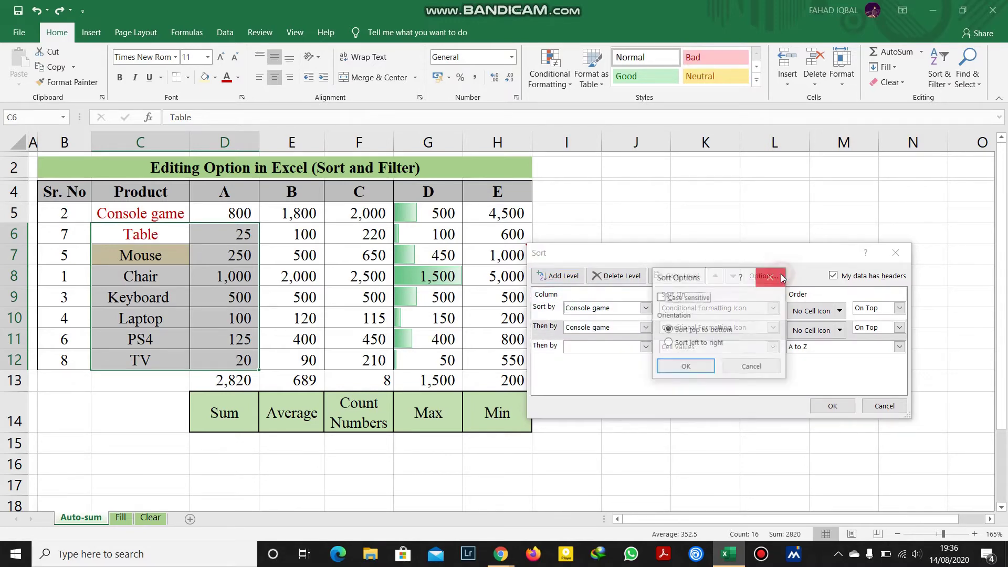
left_click(752, 366)
left_click(885, 407)
left_click_drag(887, 411, 754, 354)
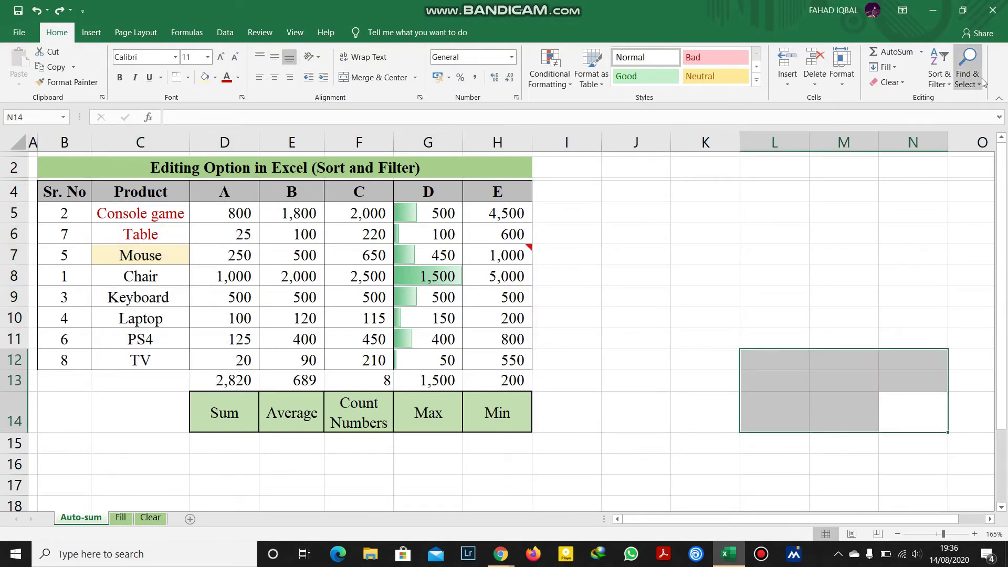
Step: Turn on filtering for the header row B4:H4, from Sr. No to E
left_click(939, 76)
left_click(698, 210)
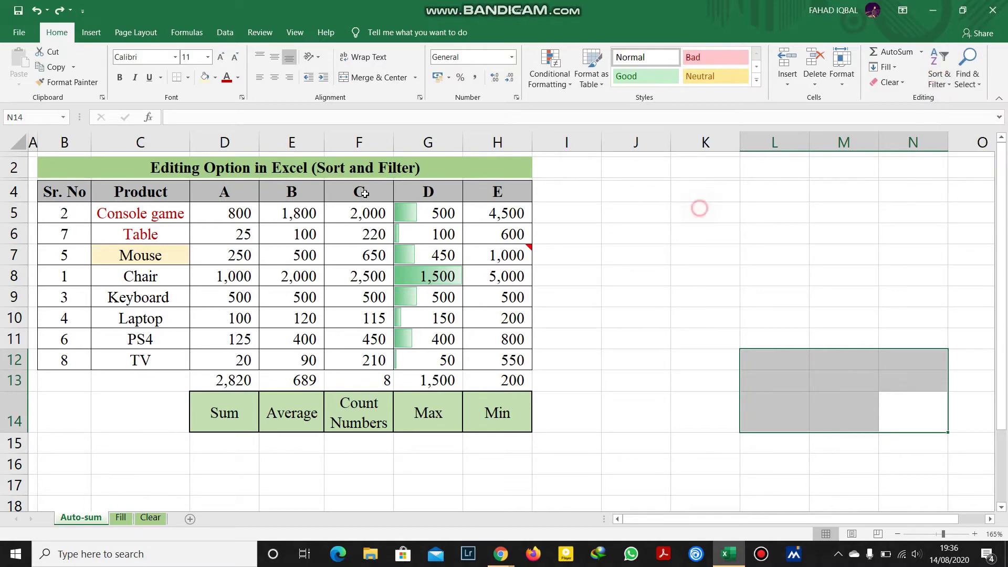
left_click_drag(59, 197, 504, 192)
left_click(932, 76)
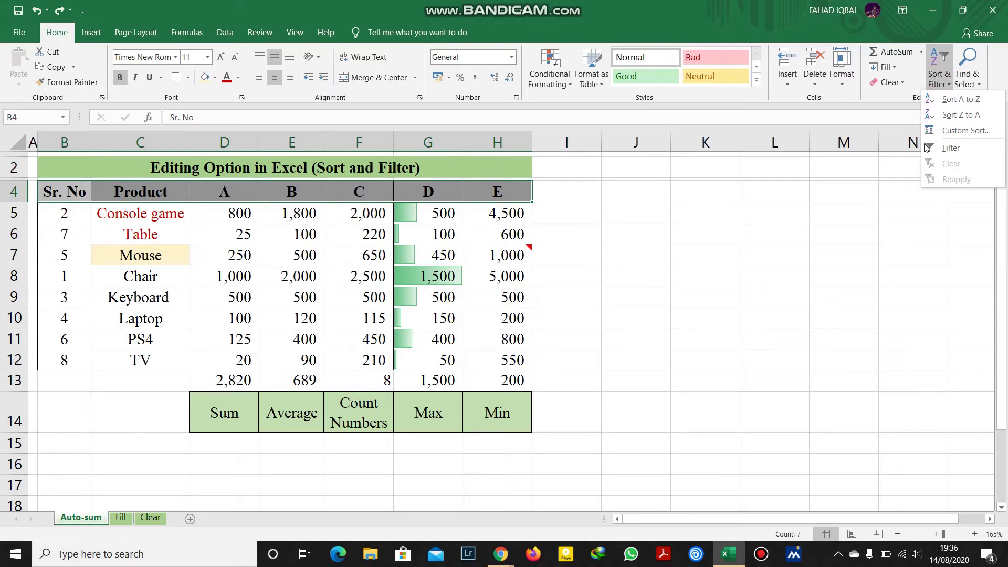
left_click(945, 144)
left_click(549, 190)
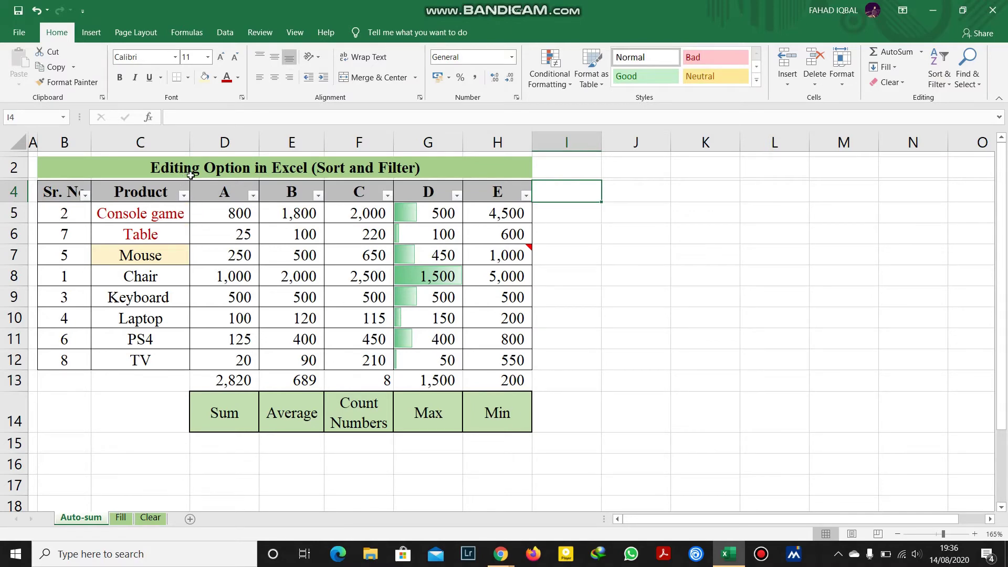
Step: Filter the Product column to show only Laptop, and select its row from Sr. No to E
left_click(183, 195)
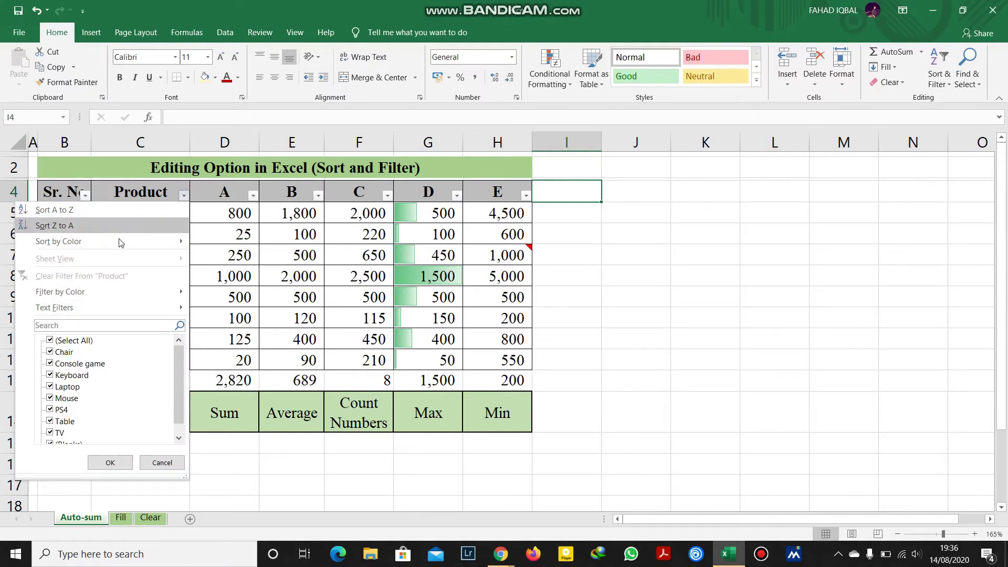
mouse_move(121, 244)
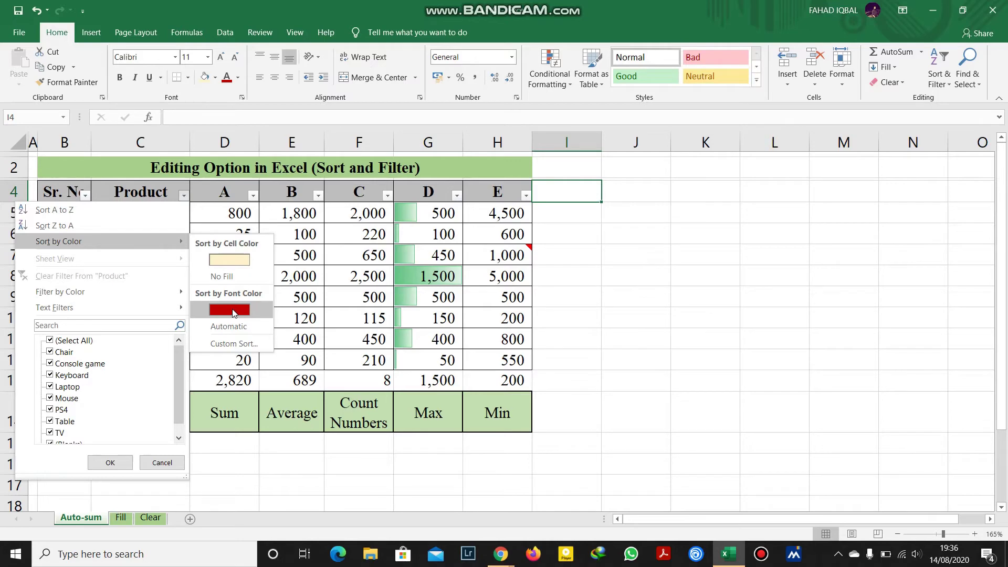
left_click(50, 341)
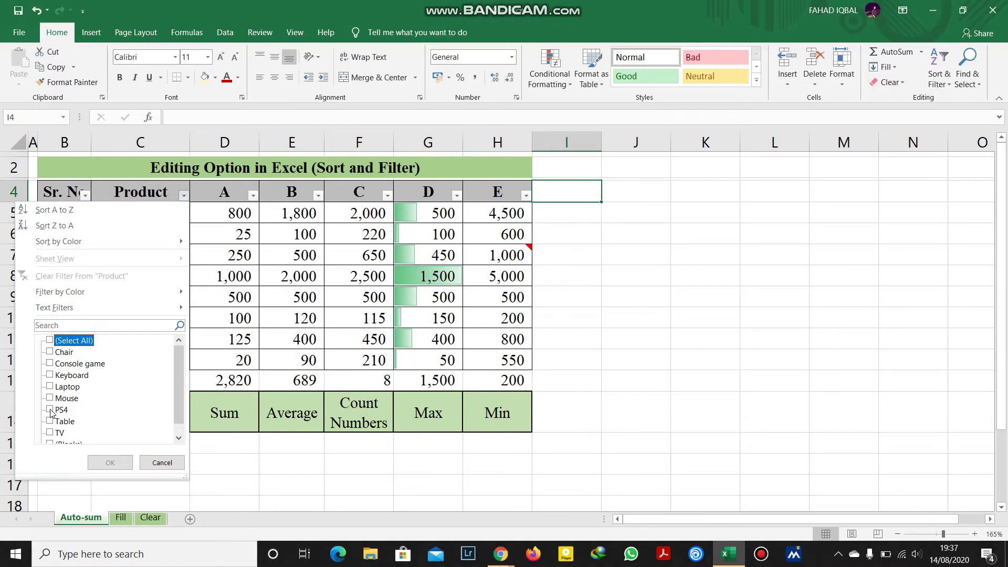
left_click(51, 387)
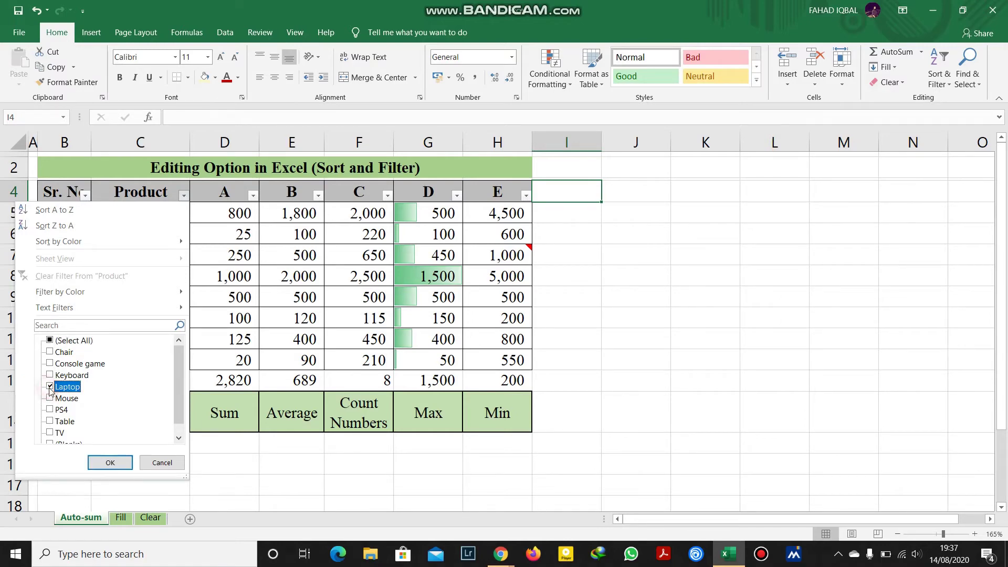
left_click(127, 450)
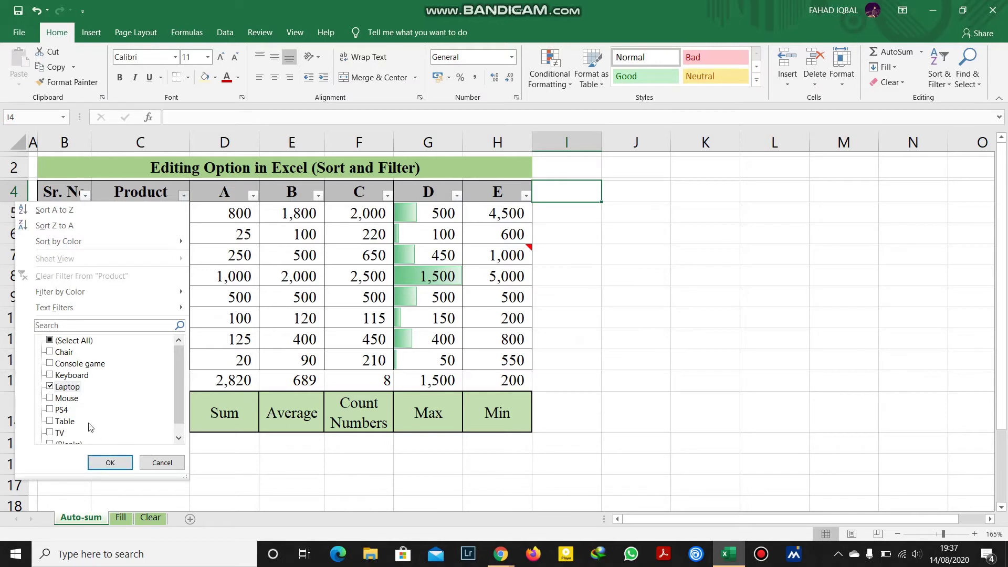
left_click(99, 463)
left_click_drag(84, 213, 512, 214)
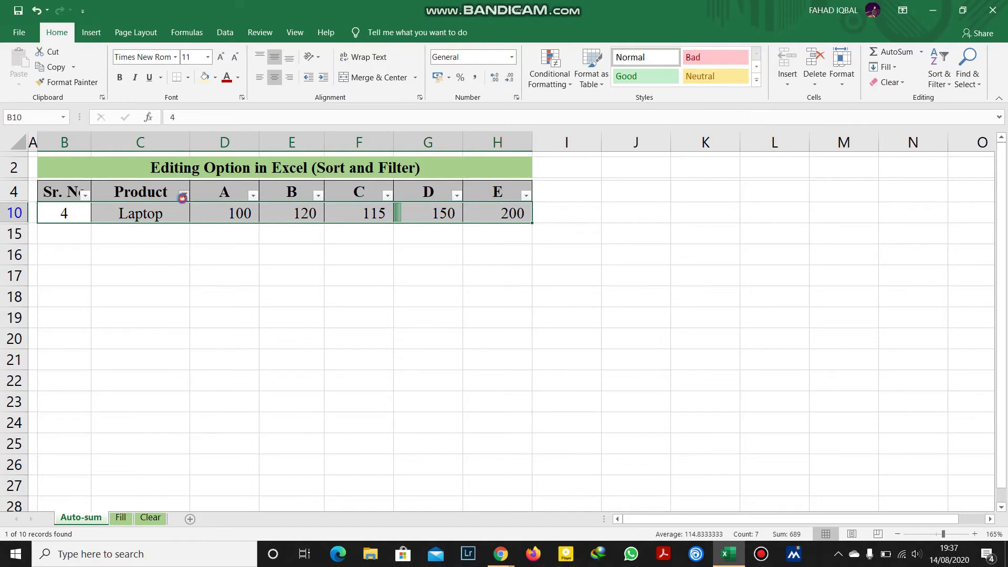
Step: Reset the Product column filter to include all products
left_click(184, 195)
left_click(59, 343)
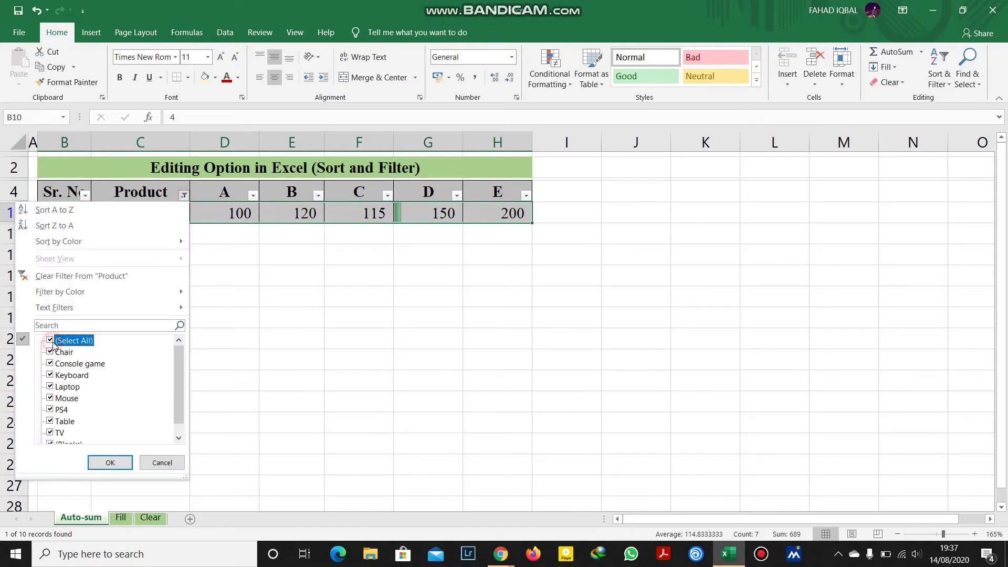
left_click(110, 462)
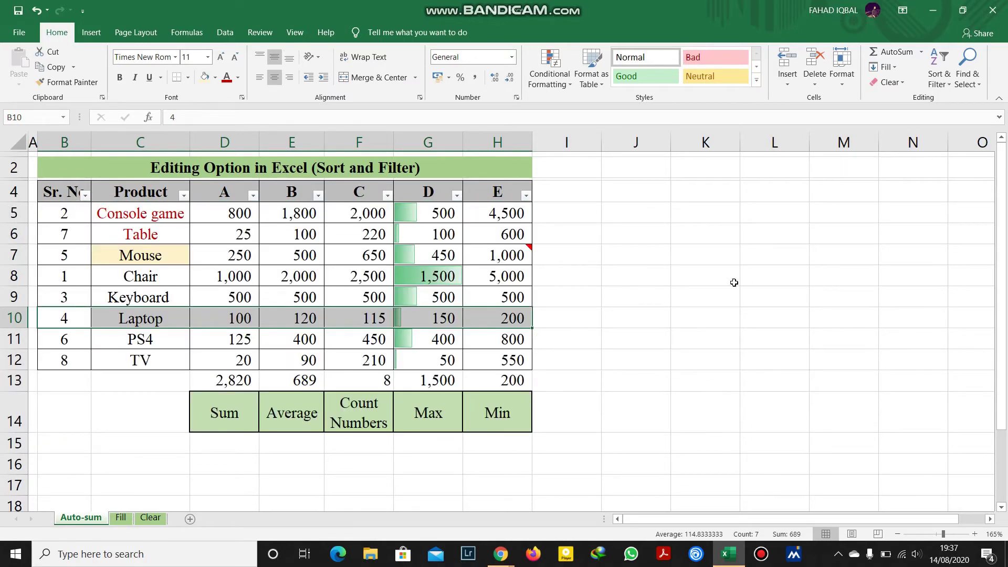
Step: Examine the Filter, Clear and Reapply options for the table headers
left_click(938, 84)
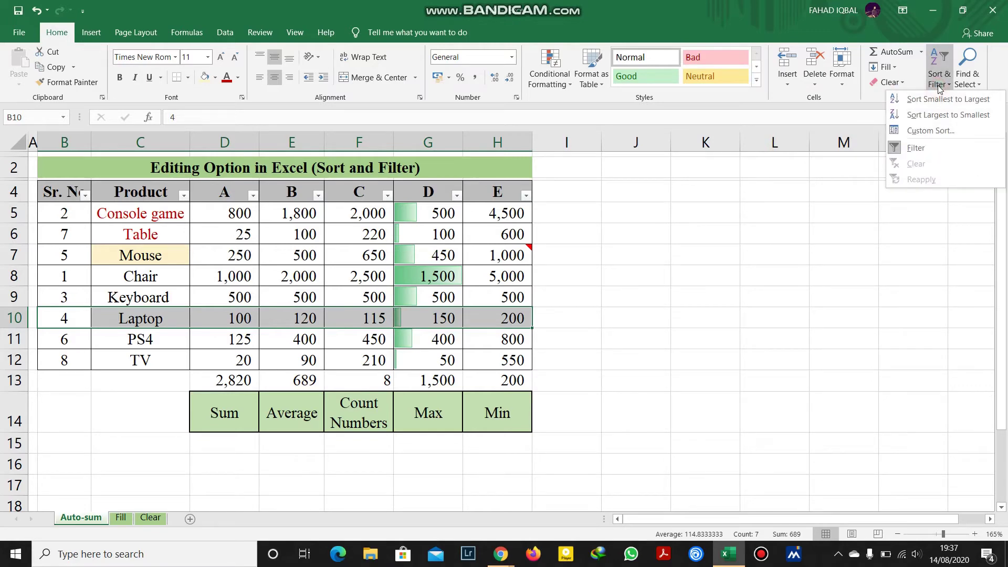
left_click(512, 197)
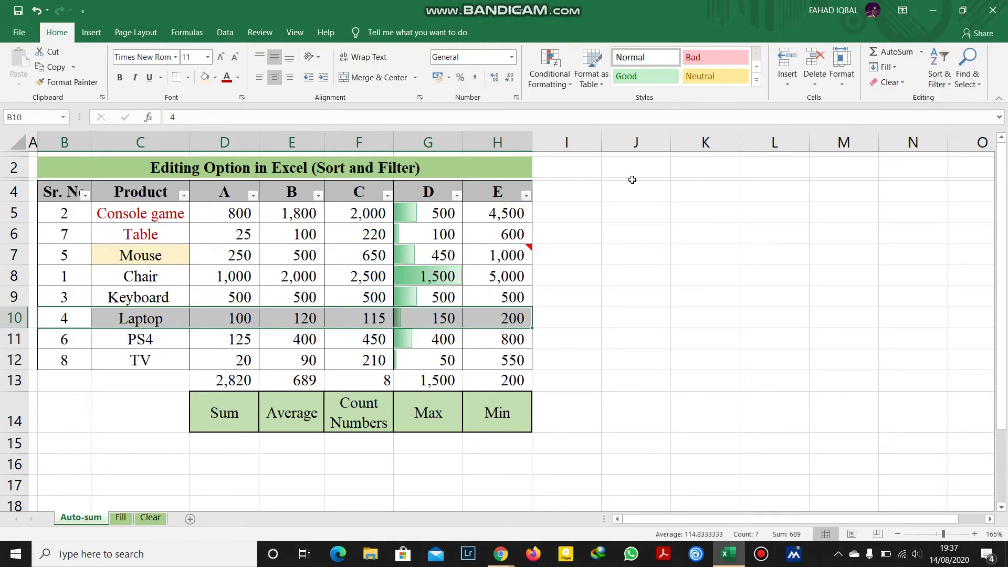
left_click(503, 199)
left_click(939, 82)
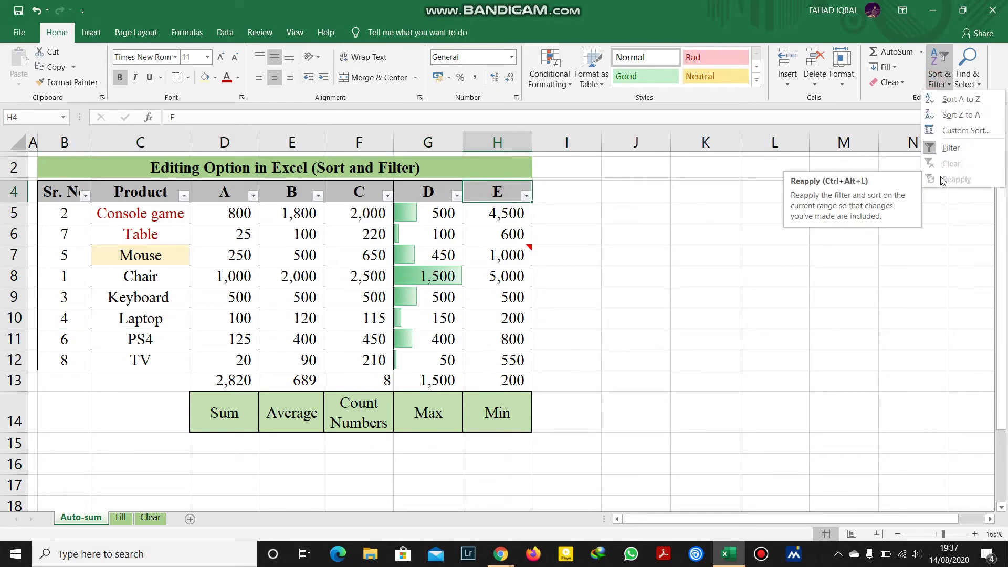
left_click(726, 235)
left_click(476, 186)
left_click_drag(476, 187, 126, 194)
left_click(617, 250)
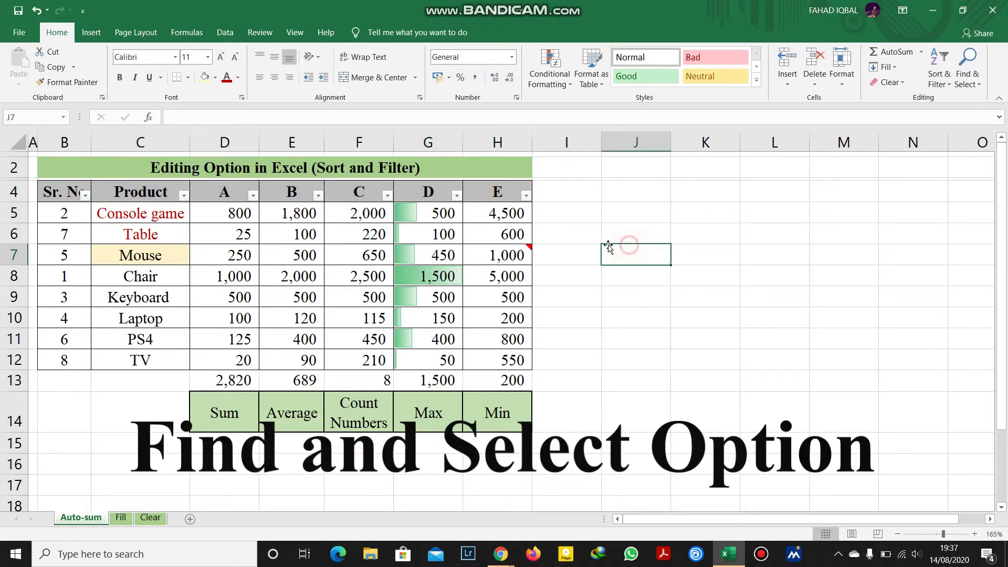
Step: Search the sheet for Mouse and go to the next match
left_click(966, 83)
left_click(963, 95)
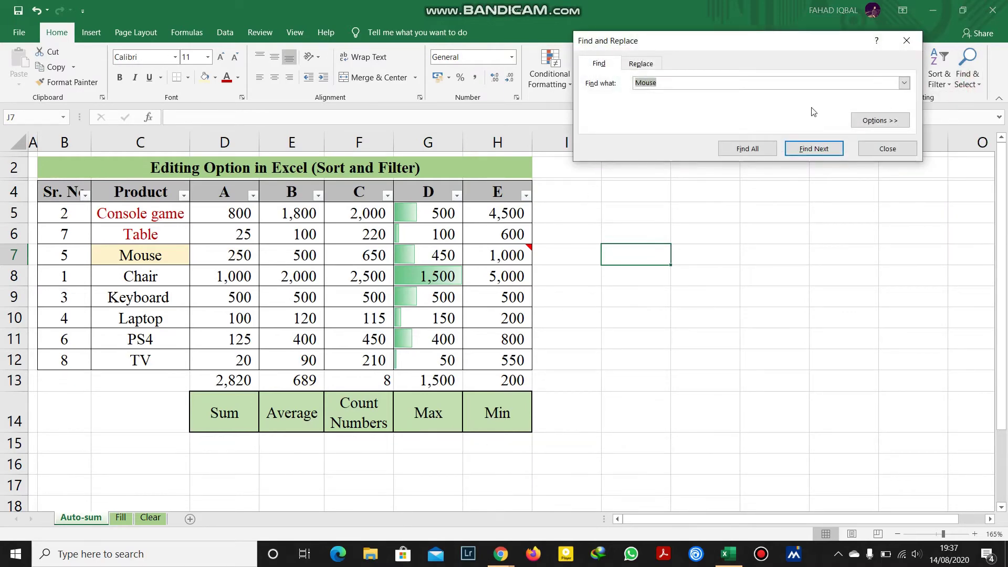
type("K")
left_click(811, 149)
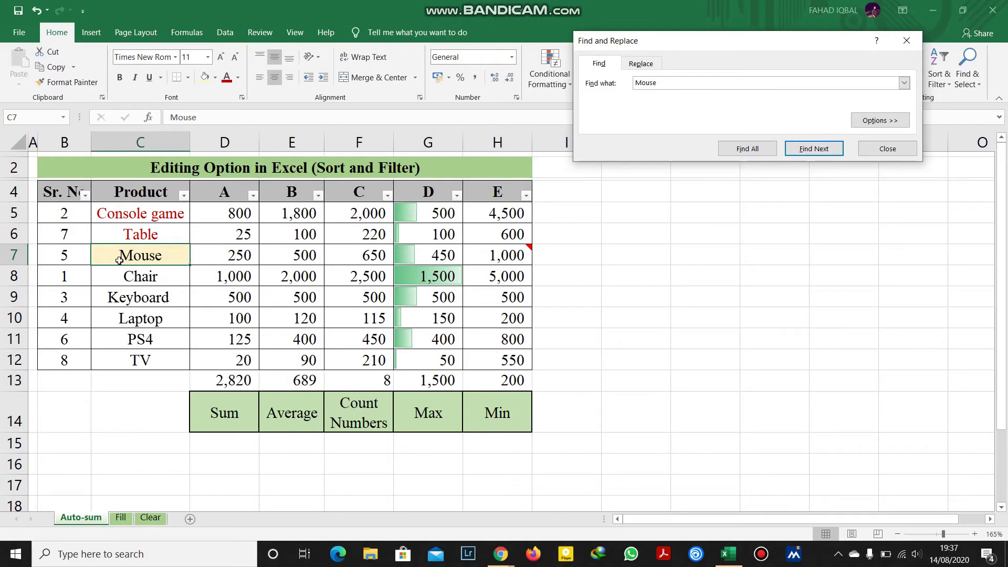
Step: Replace the found product name Mouse with Cat
left_click(651, 64)
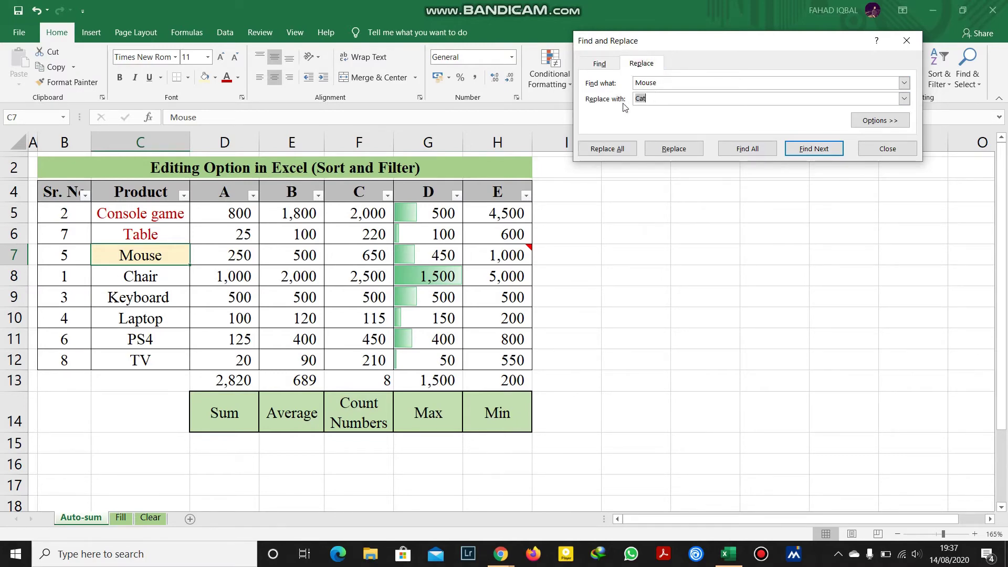
type("C")
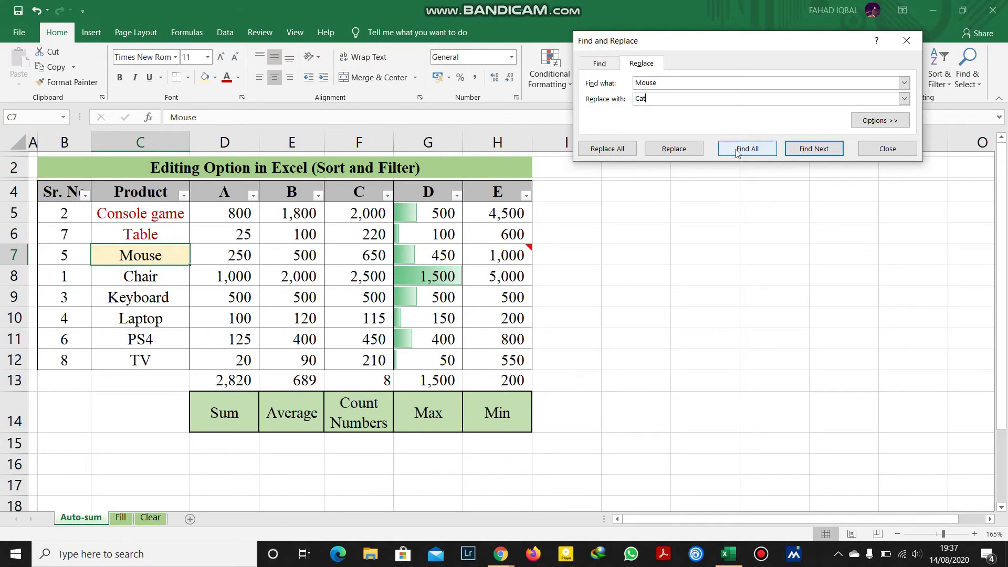
left_click(693, 150)
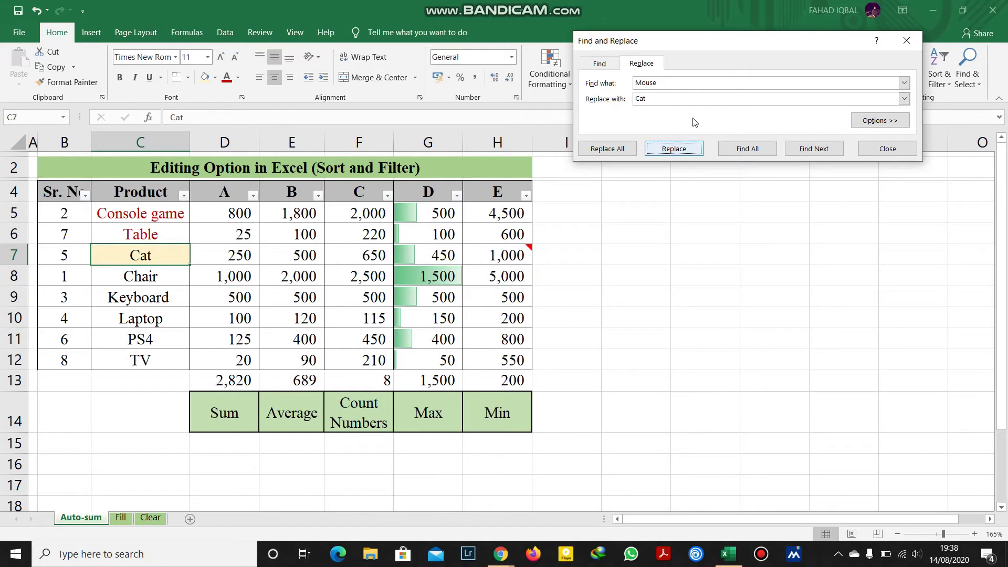
Step: Find the occurrences of 500 on the sheet and replace all of them with 100
left_click_drag(680, 83, 638, 84)
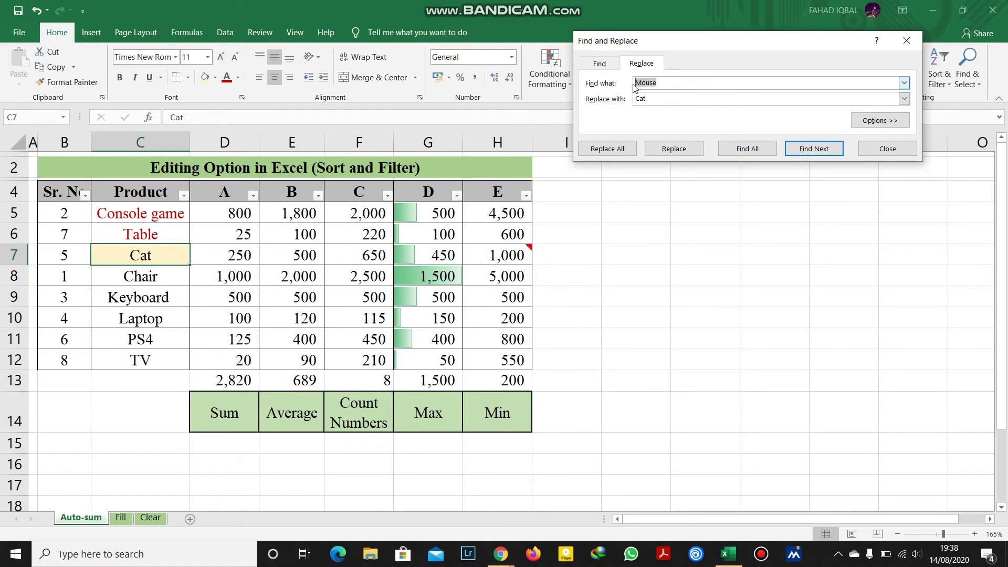
type("500")
left_click_drag(636, 99, 658, 99)
key("BackSpace")
left_click(816, 151)
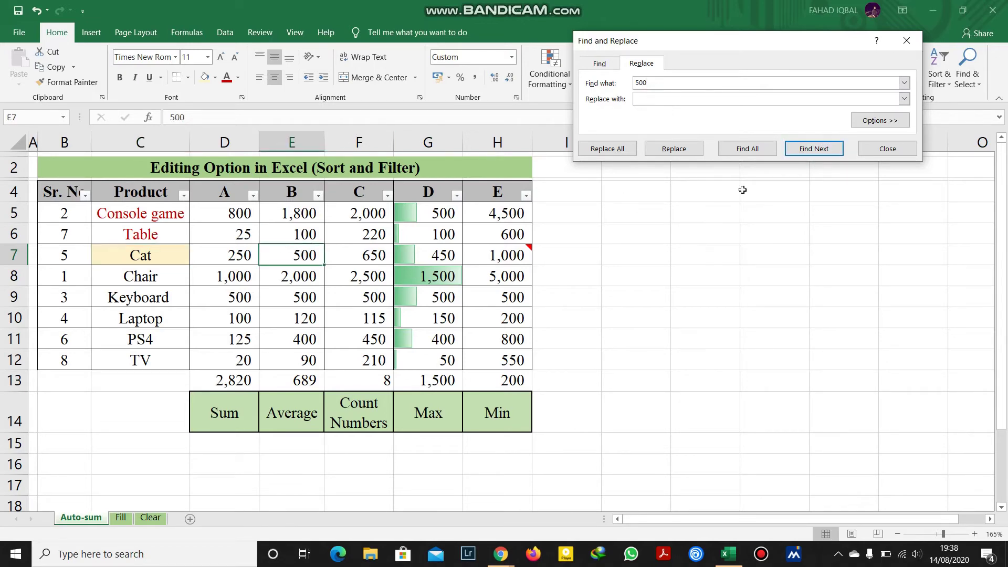
left_click(815, 151)
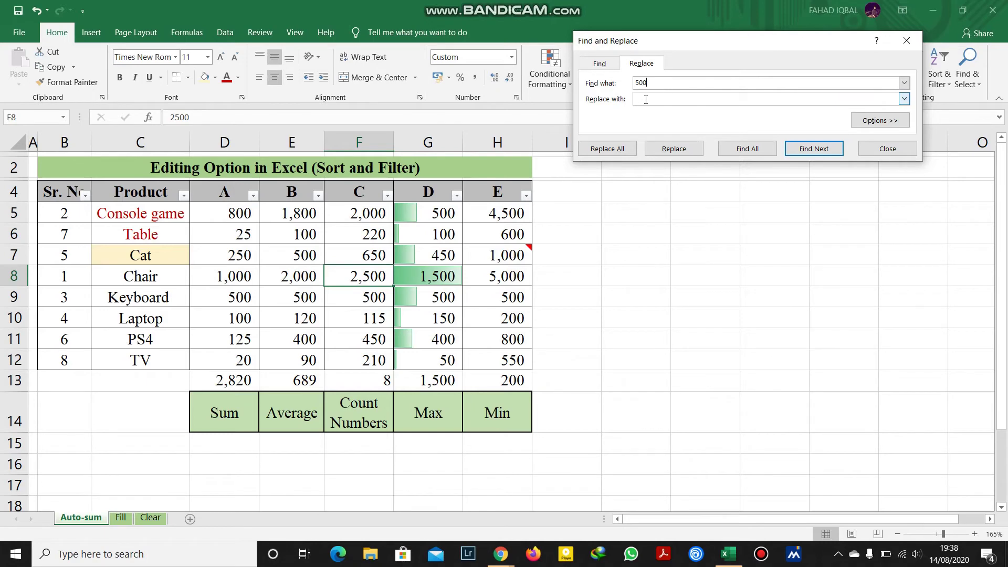
left_click(682, 95)
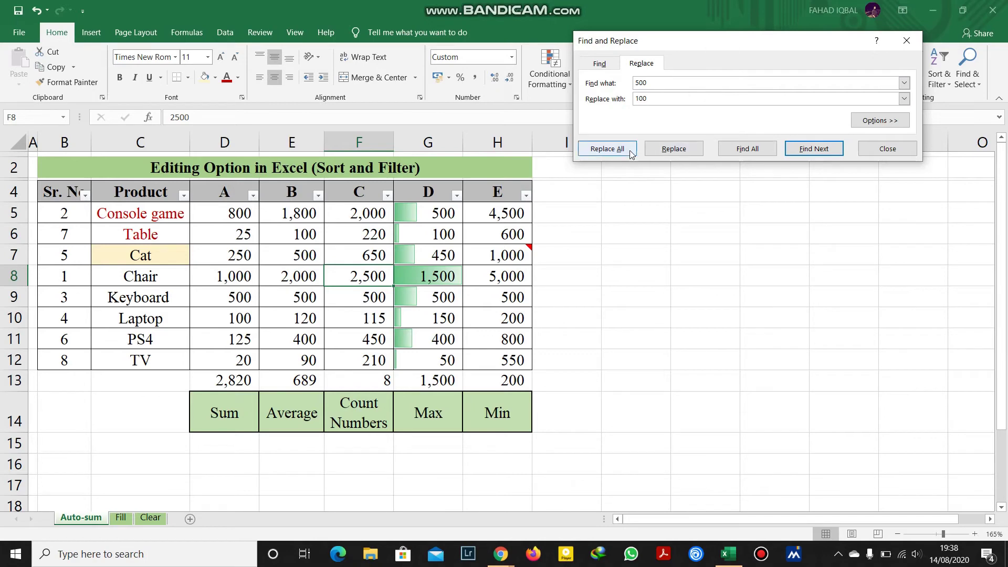
left_click(607, 149)
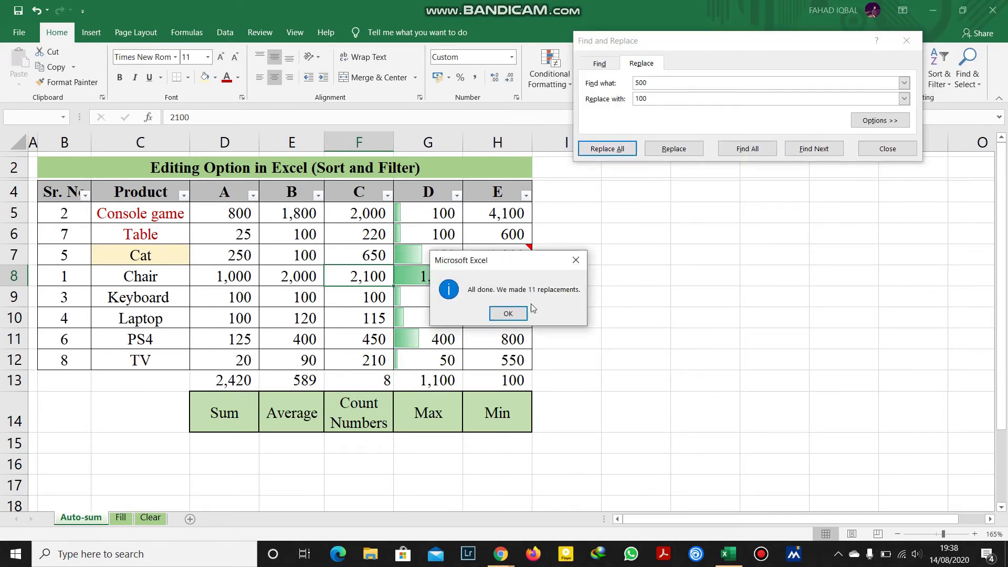
left_click(512, 310)
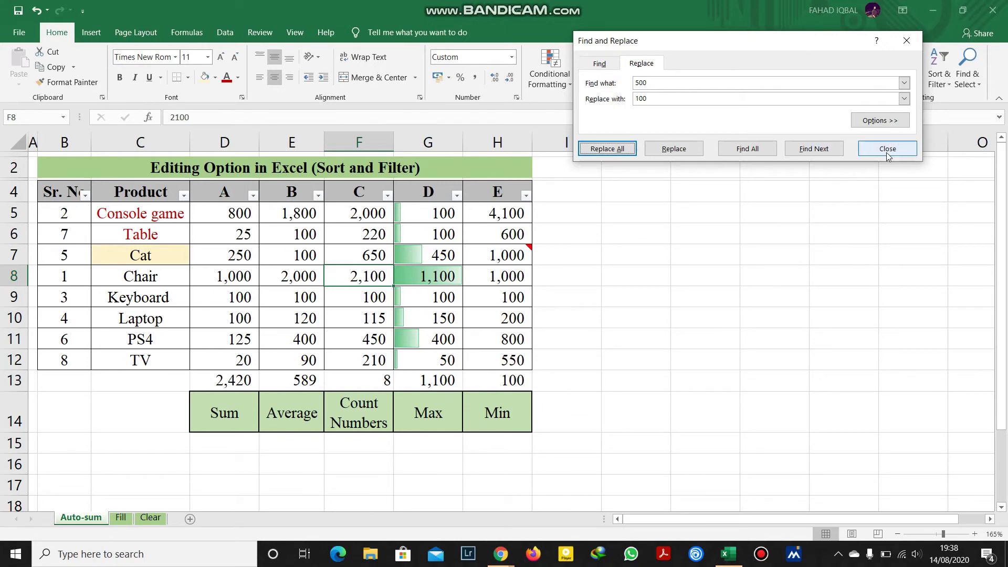
Step: Examine the extended Find and Replace options for Within, Search, Look in and Format, and close the dialog unchanged
left_click(883, 120)
left_click(669, 124)
left_click(670, 128)
left_click(670, 128)
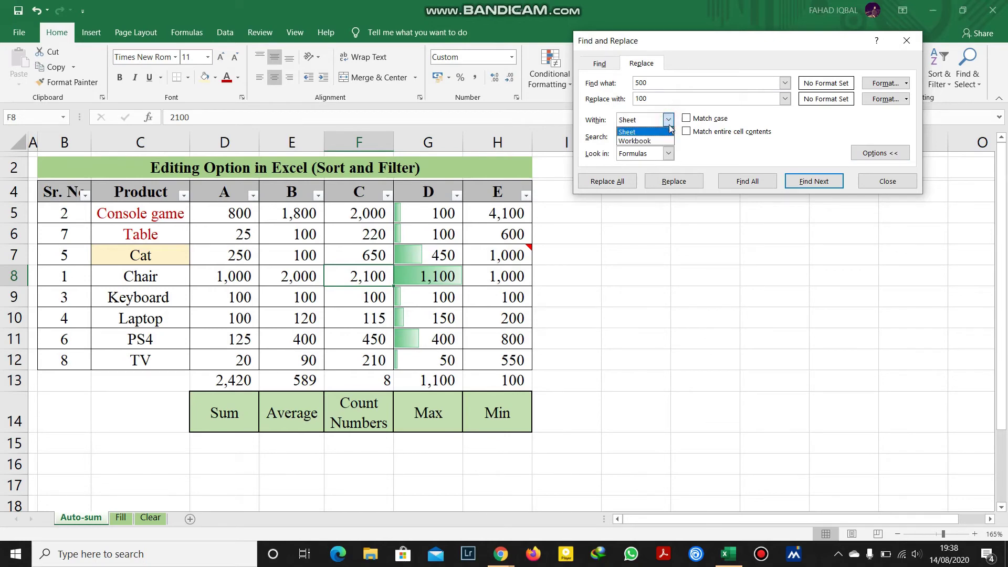
left_click(688, 215)
left_click(668, 137)
left_click(669, 138)
left_click(669, 153)
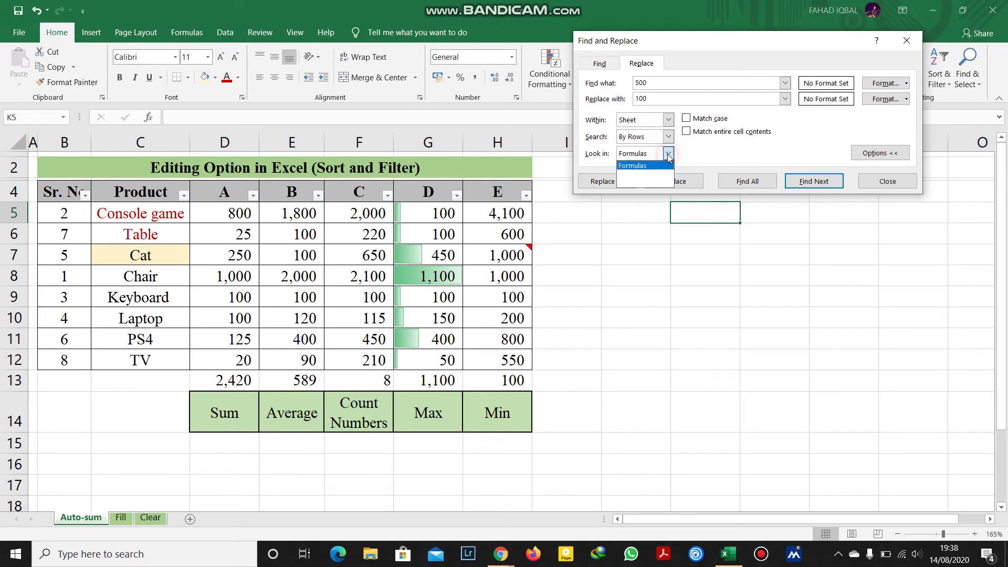
left_click(756, 139)
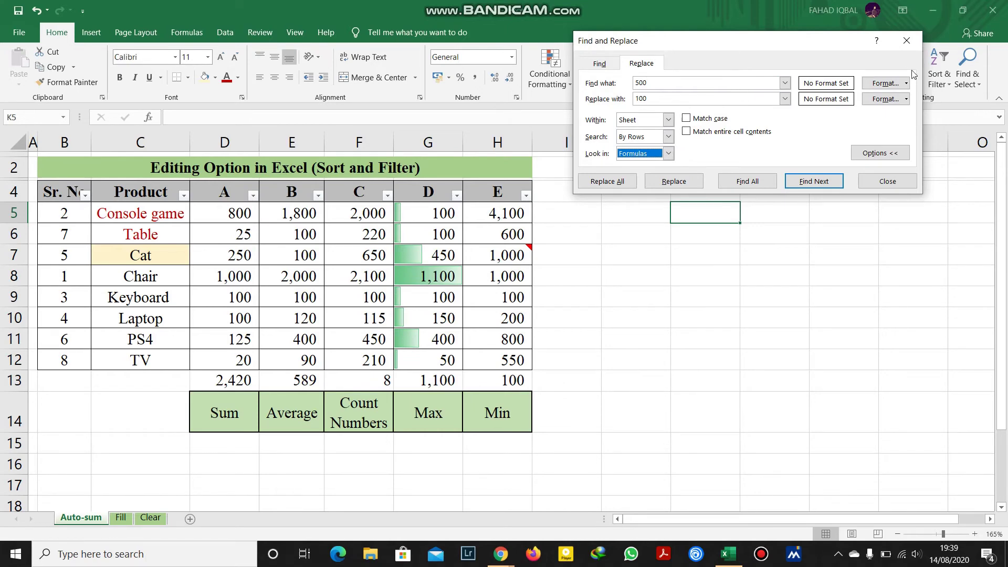
left_click(887, 83)
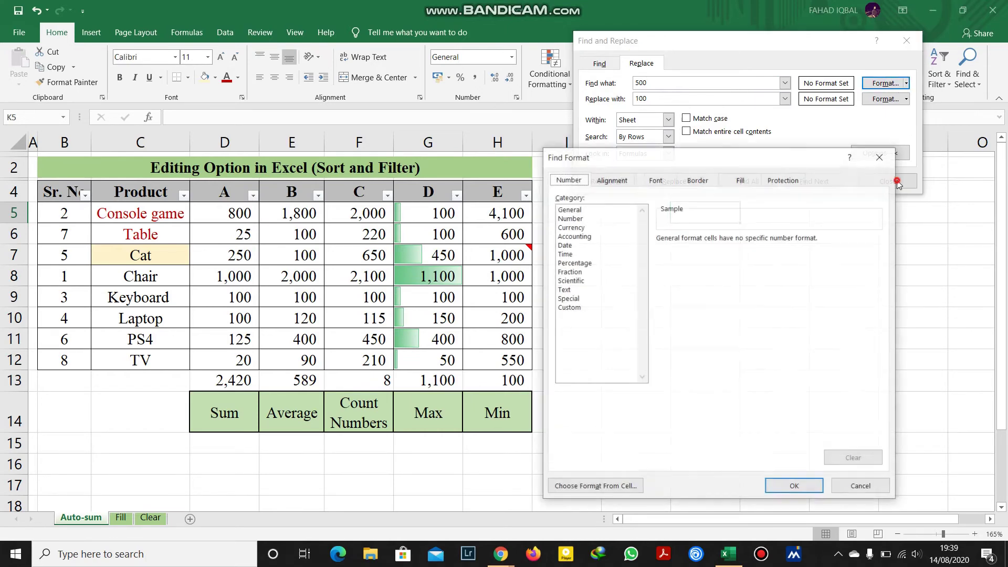
left_click(860, 486)
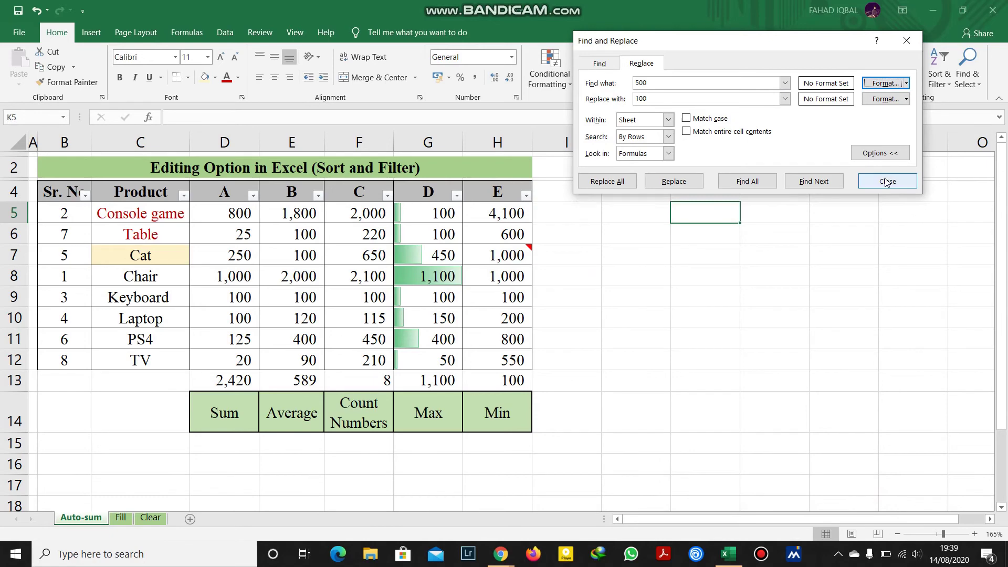
left_click(886, 181)
Step: Use Go To to jump to cell I12
left_click(968, 71)
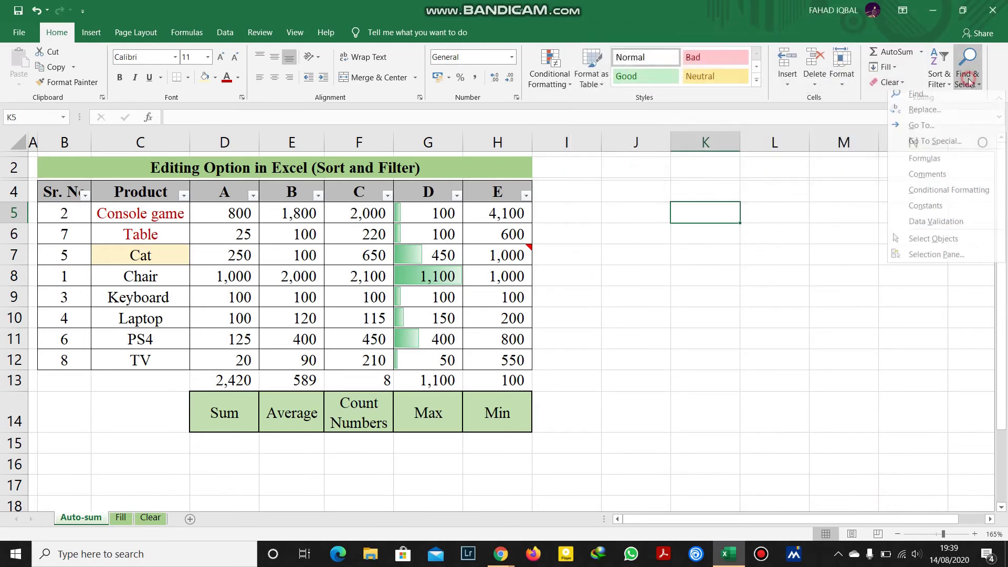
left_click(940, 133)
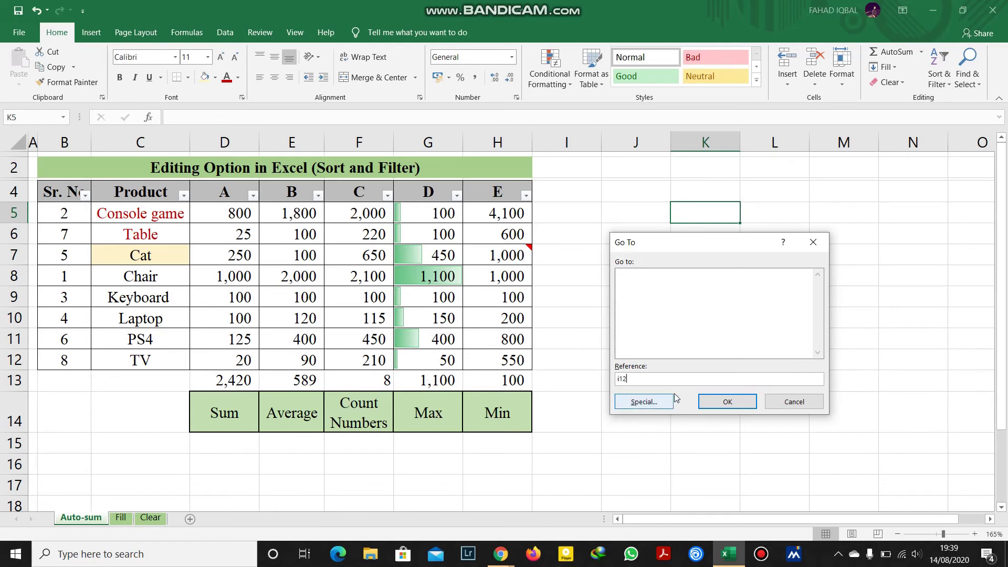
left_click(726, 402)
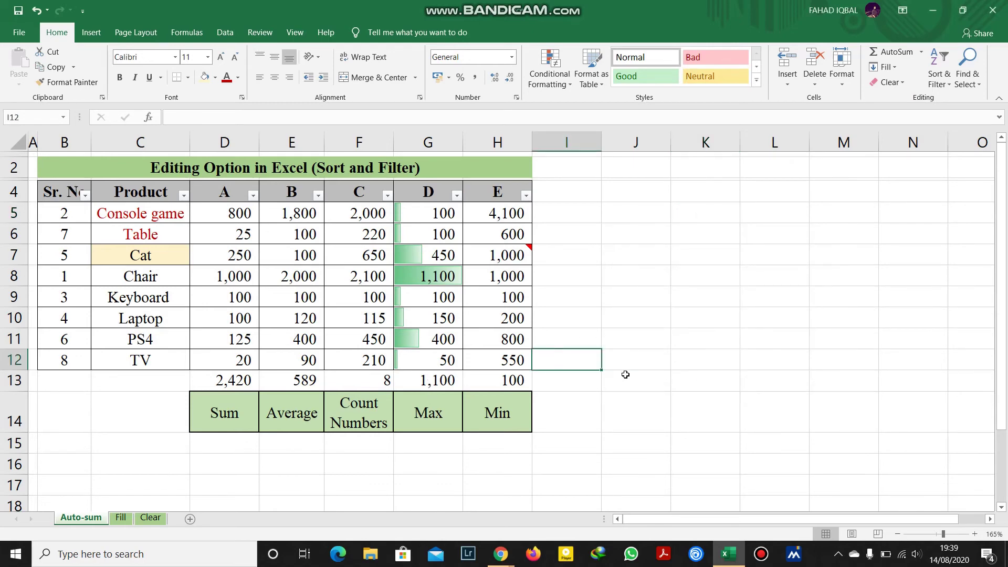
Step: Select the cells with comments using Go To Special, and view the comment in column E of the Cat row
left_click(967, 71)
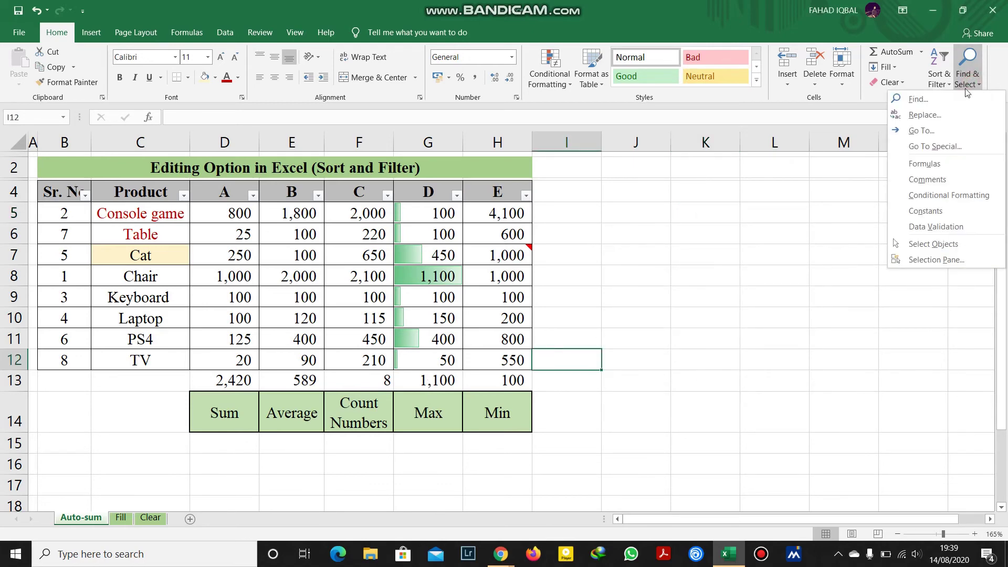
left_click(933, 150)
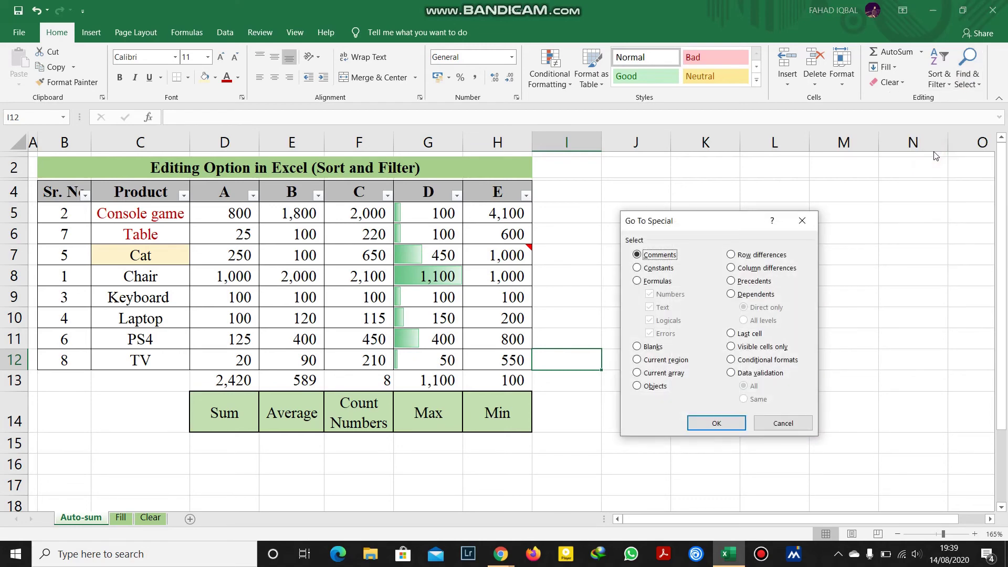
left_click(660, 256)
left_click(706, 416)
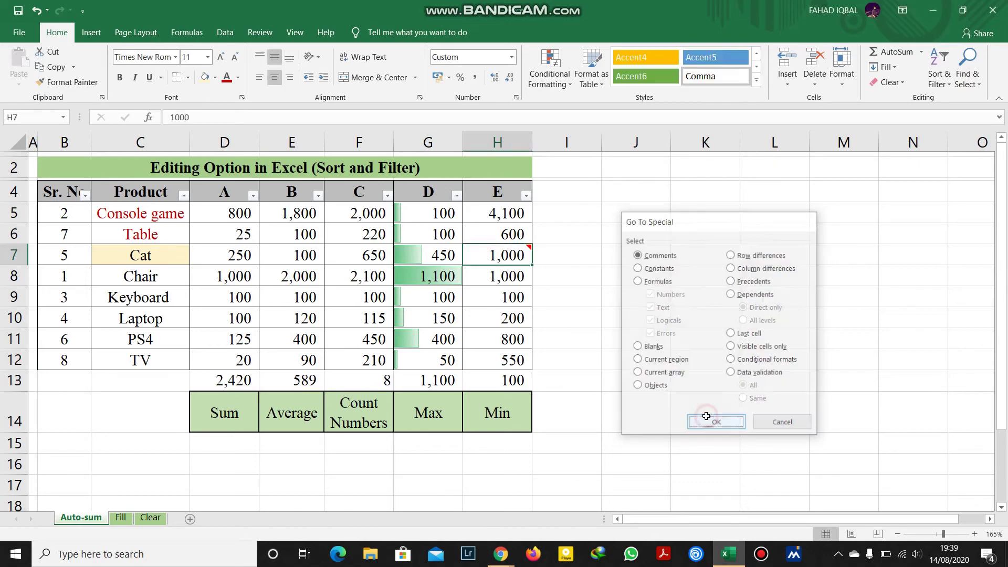
mouse_move(531, 249)
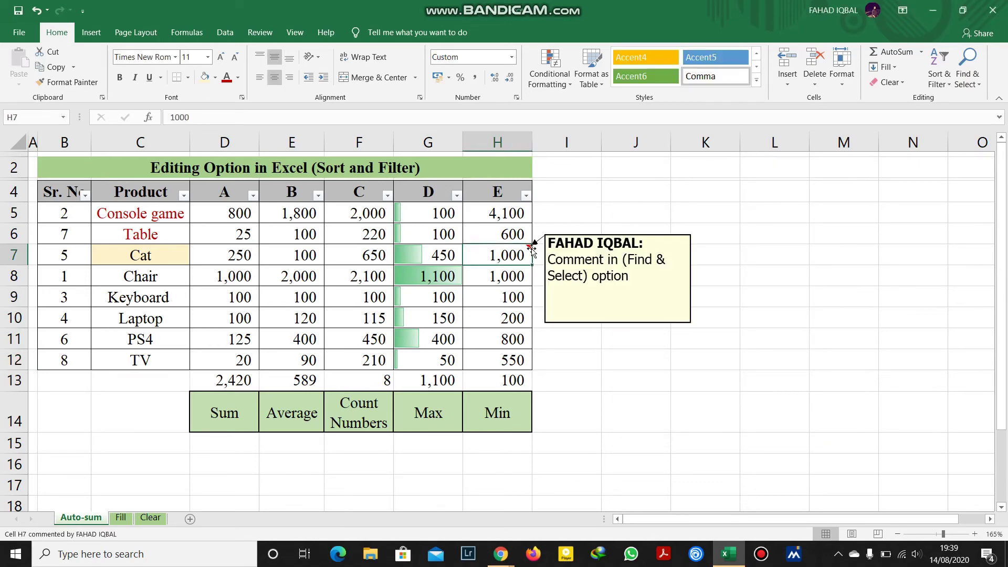
Step: Examine the other selection types in Go To Special and leave it without choosing one
left_click(970, 62)
left_click(947, 145)
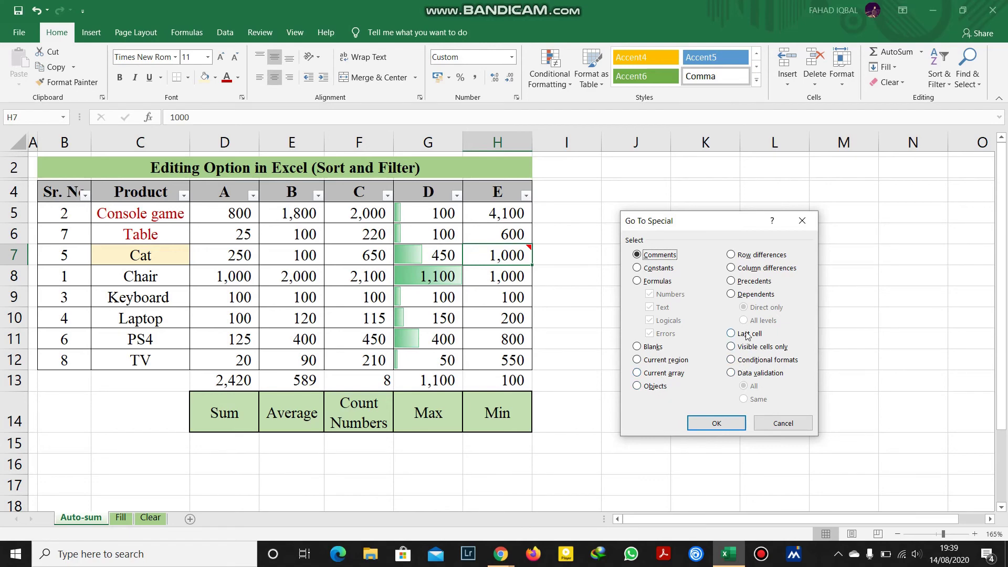
left_click(783, 423)
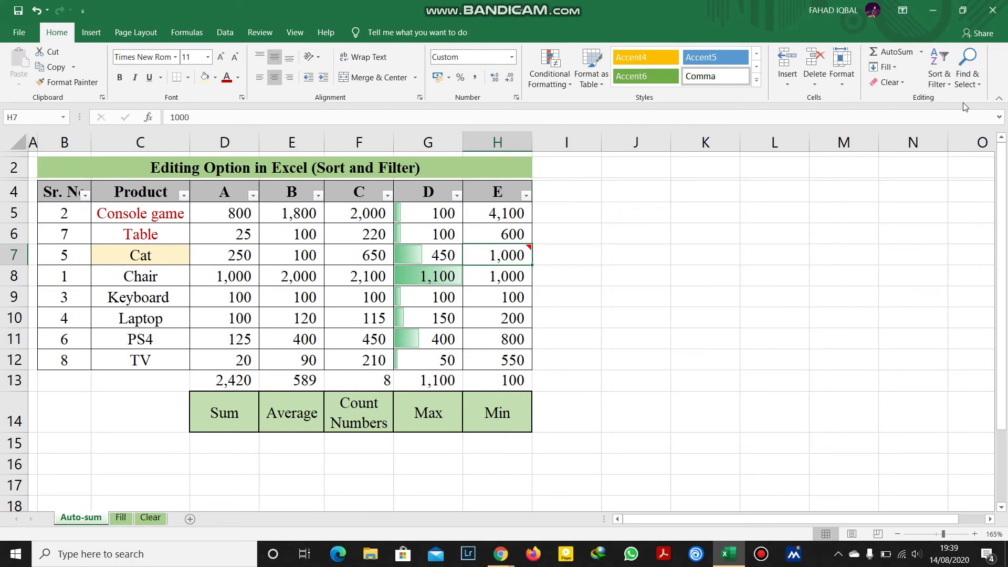
Step: Select all cells containing formulas with the Formulas command, and move the selection to the empty cell J8
left_click(969, 79)
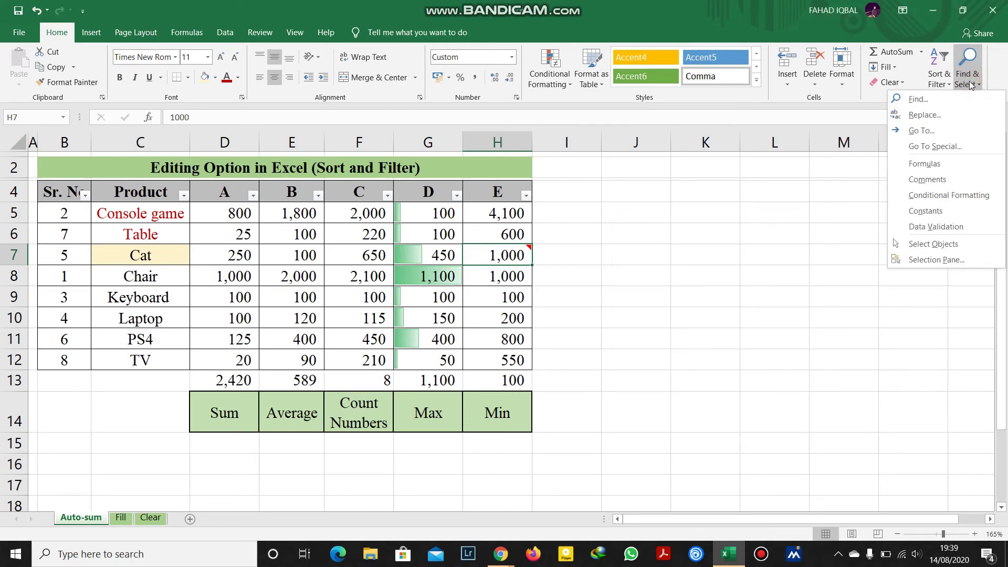
left_click(938, 167)
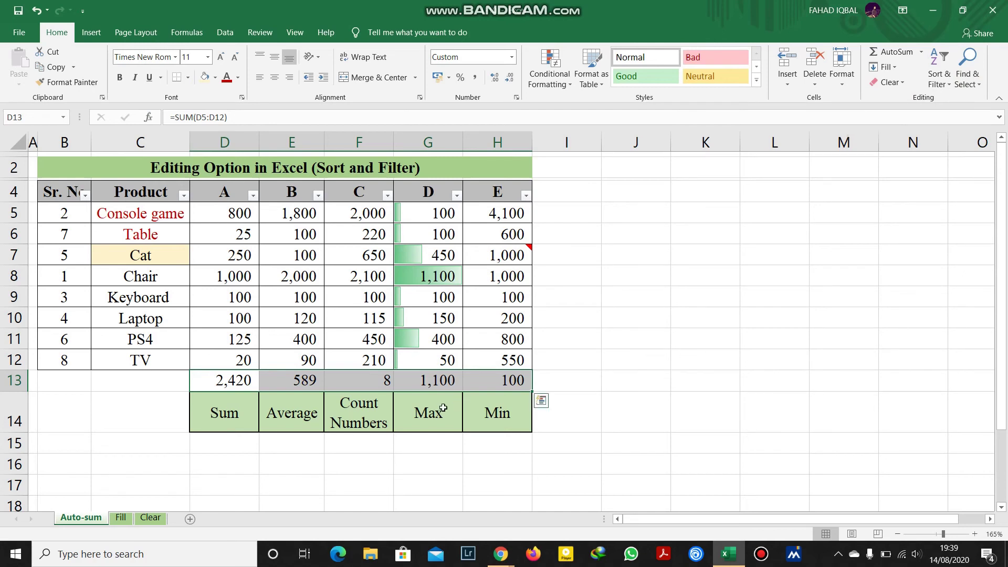
left_click(966, 84)
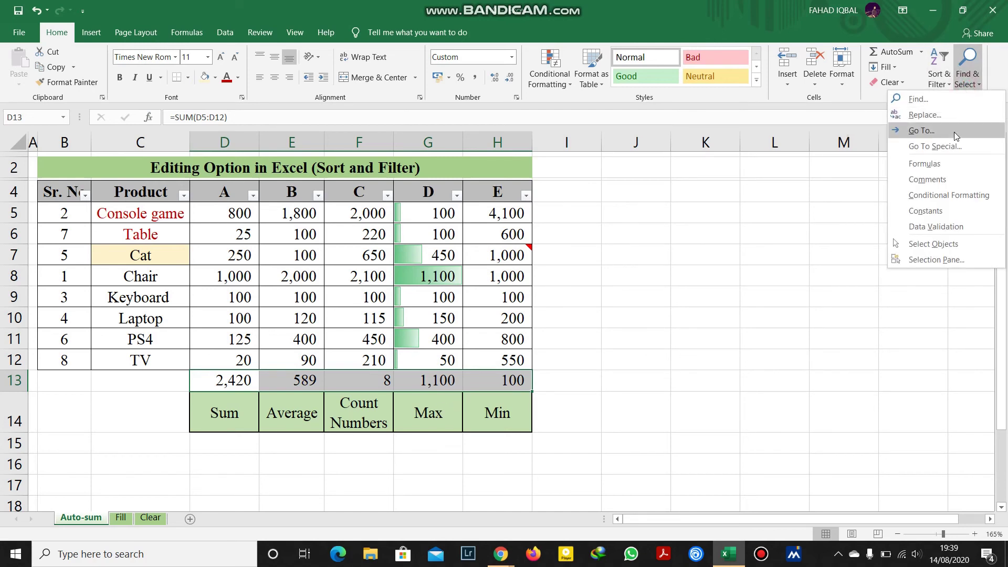
left_click(948, 165)
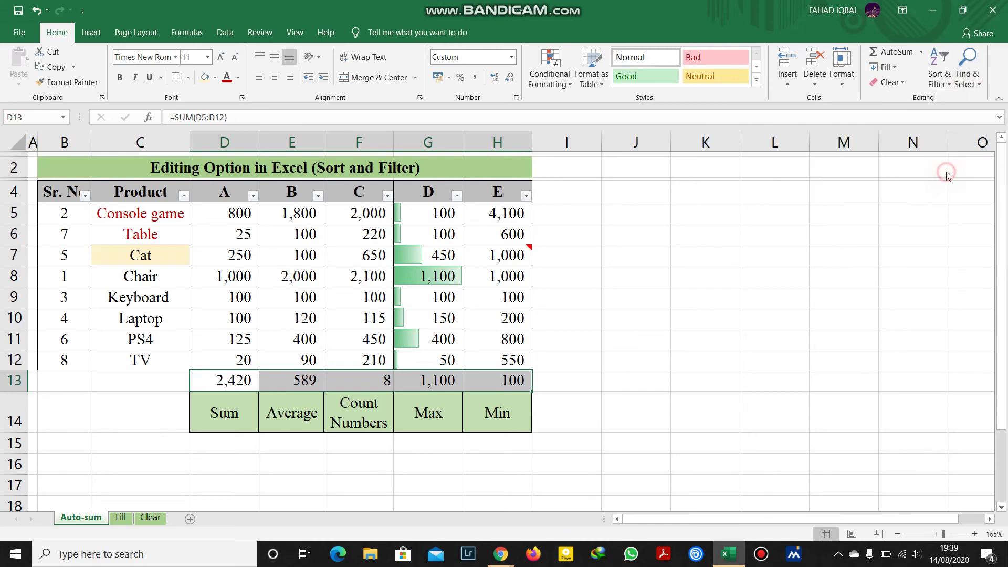
left_click(509, 314)
left_click(651, 279)
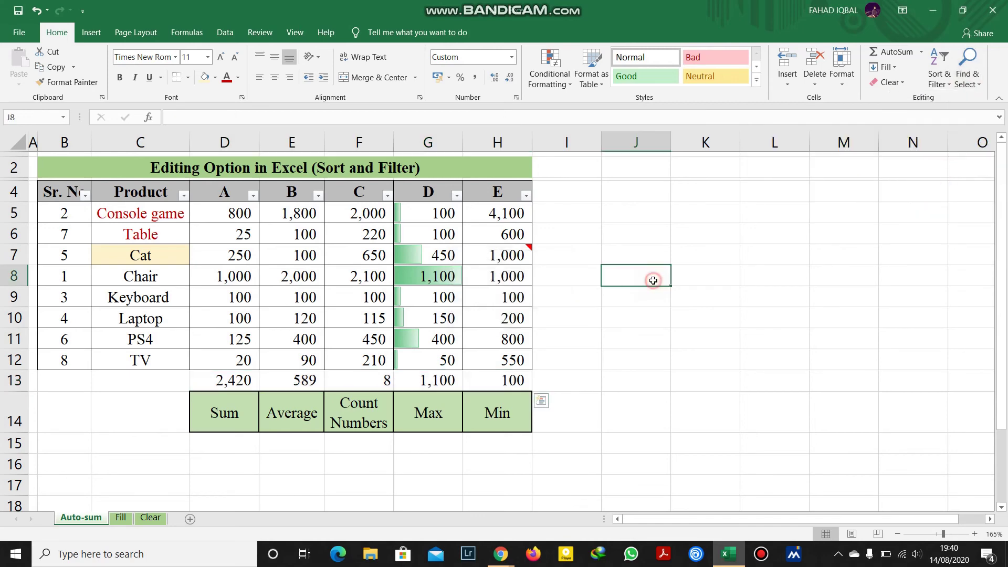
Step: Select the commented cell directly with the Comments command and view its comment
left_click(966, 75)
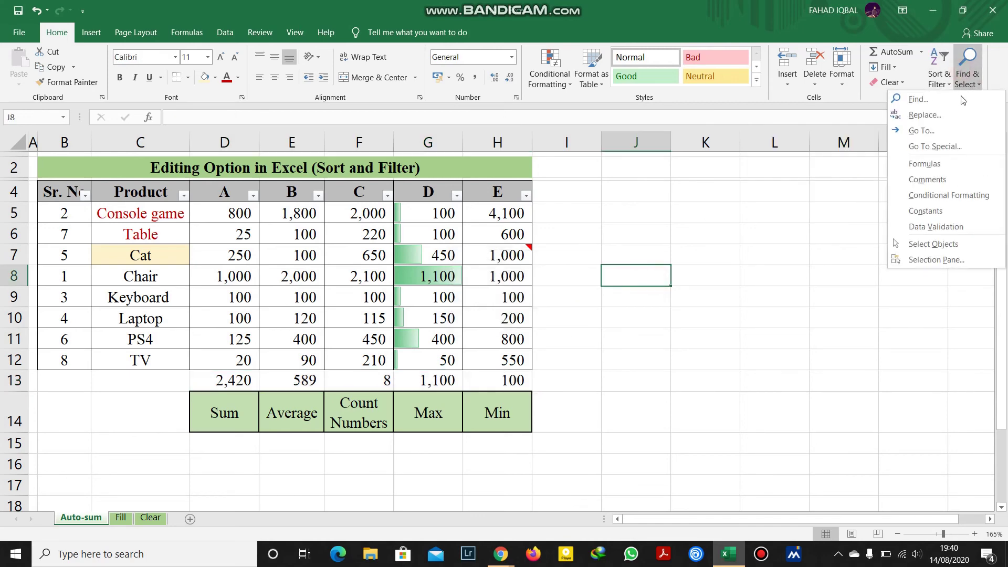
left_click(936, 176)
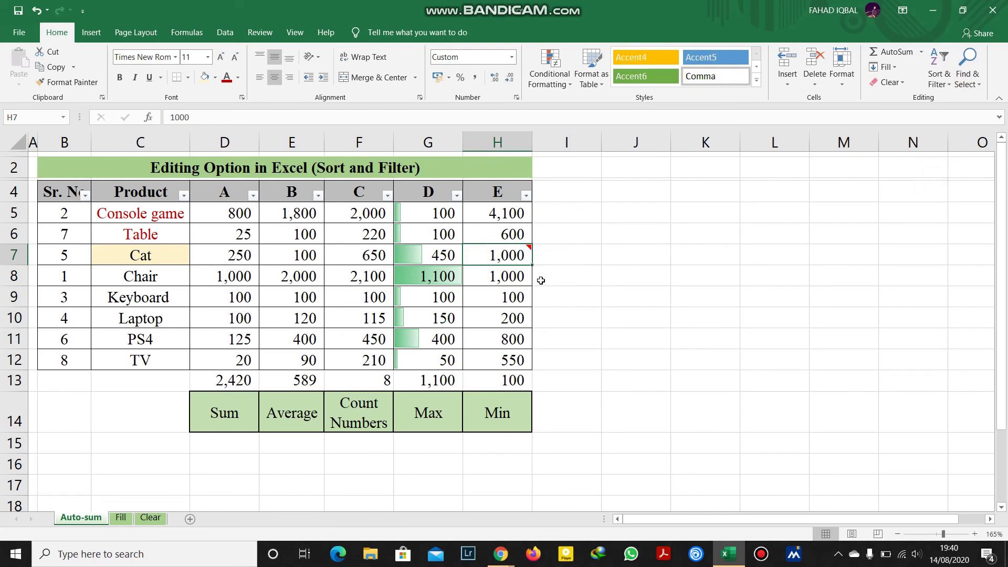
mouse_move(522, 258)
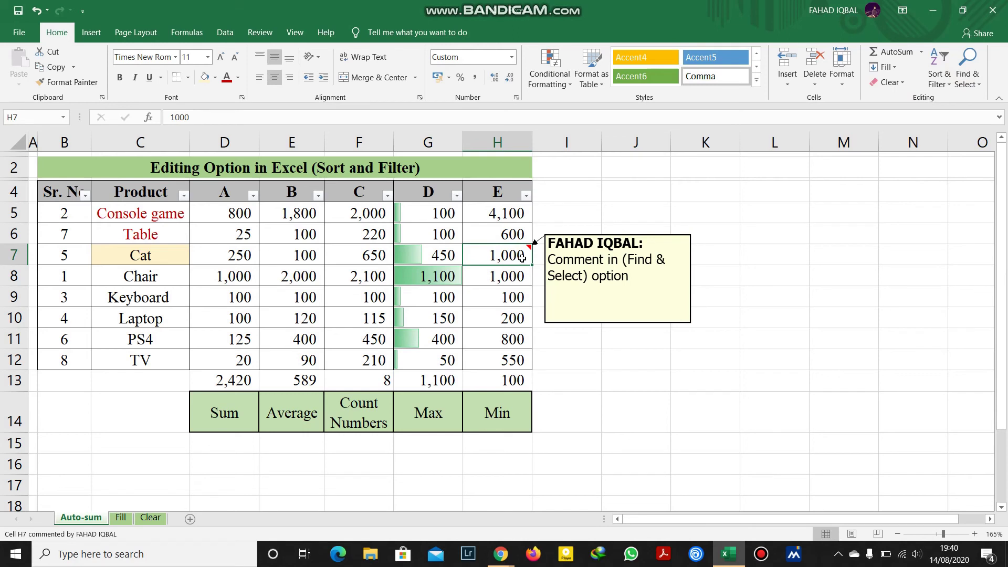
Step: Starting from the empty cell L7, select all cells that have conditional formatting
left_click(971, 76)
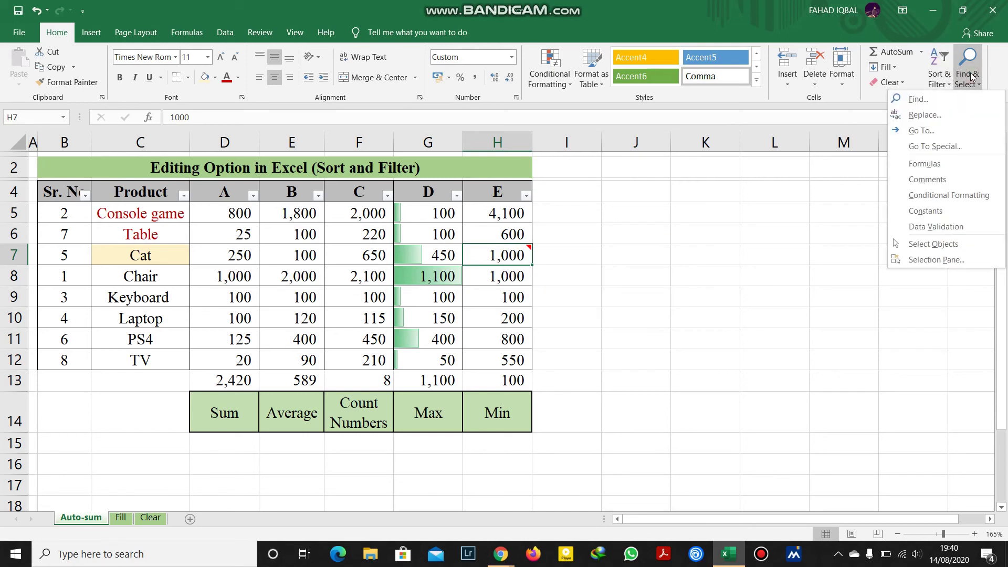
left_click(765, 252)
left_click(765, 252)
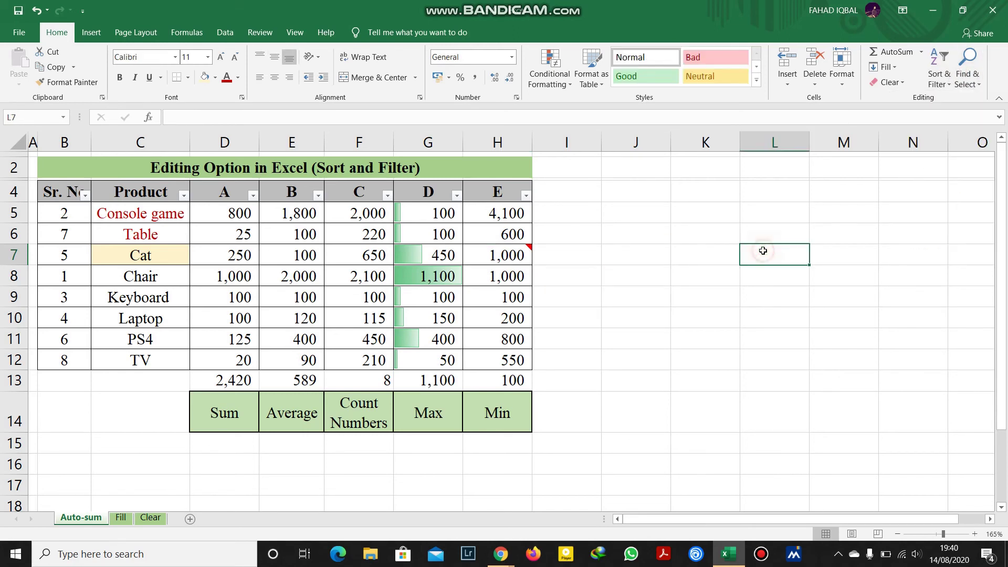
left_click(971, 87)
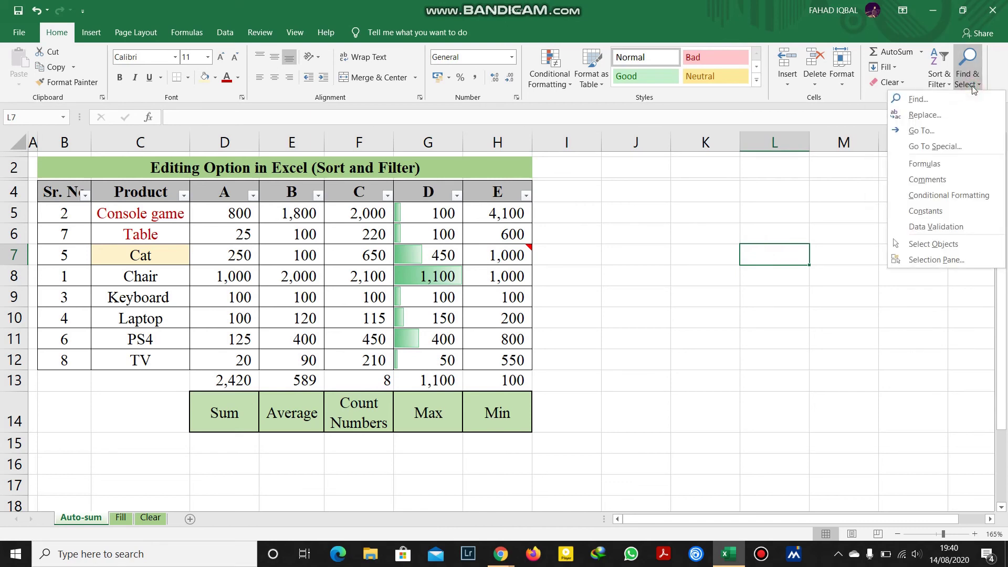
left_click(944, 194)
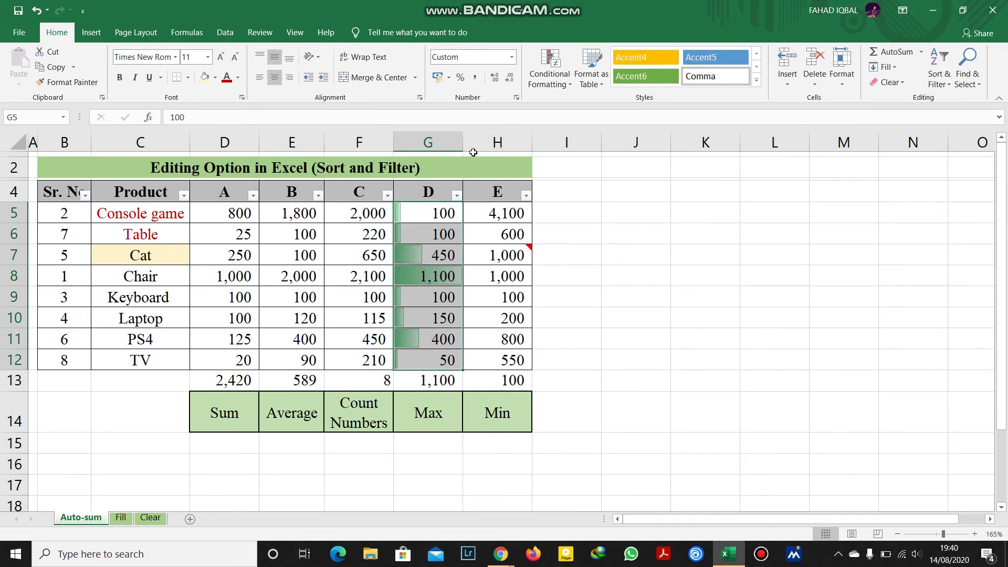
Step: Examine the Select Objects and Selection Pane options of Find & Select and the gallery of insertable shapes, without choosing any
left_click(969, 76)
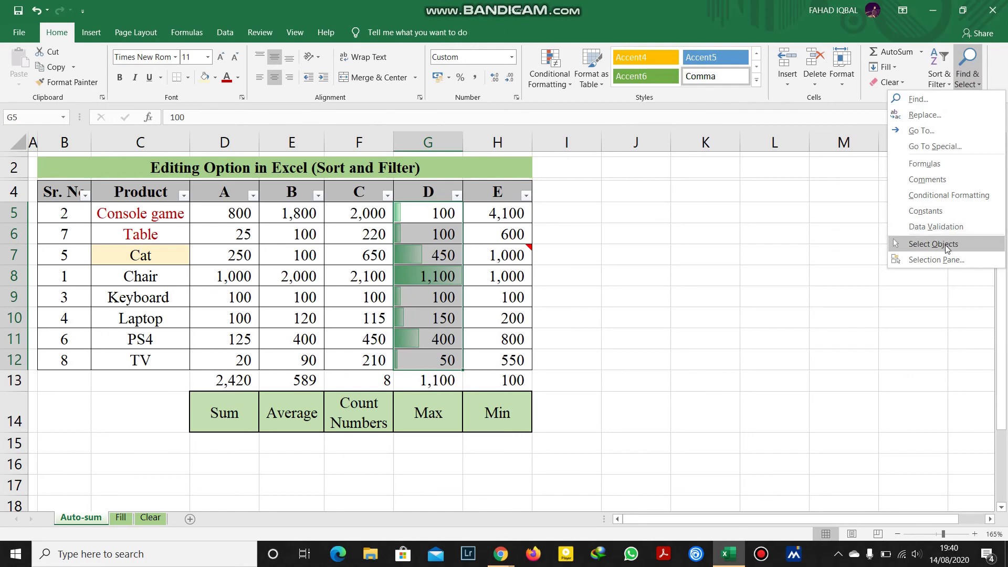
left_click(84, 34)
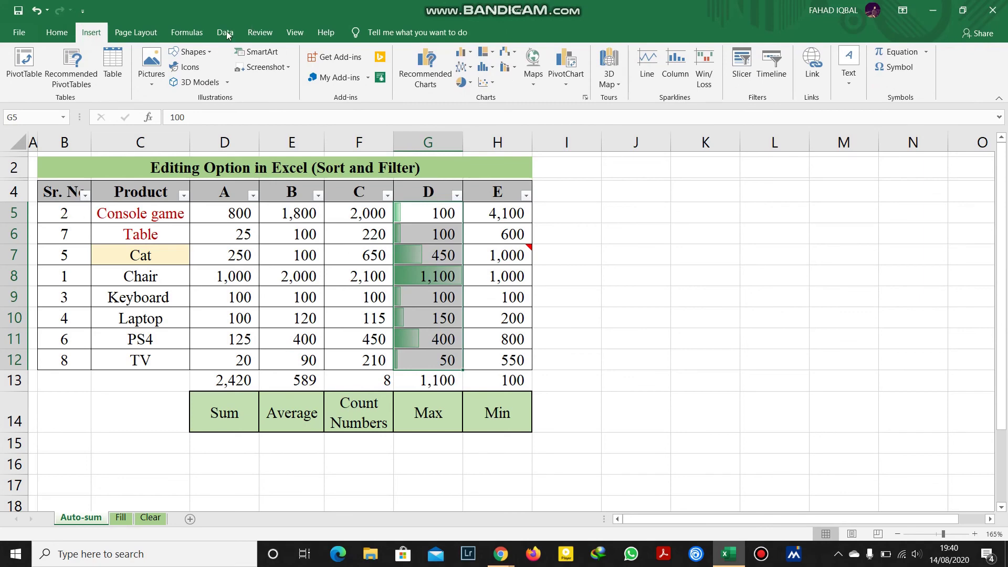
left_click(208, 52)
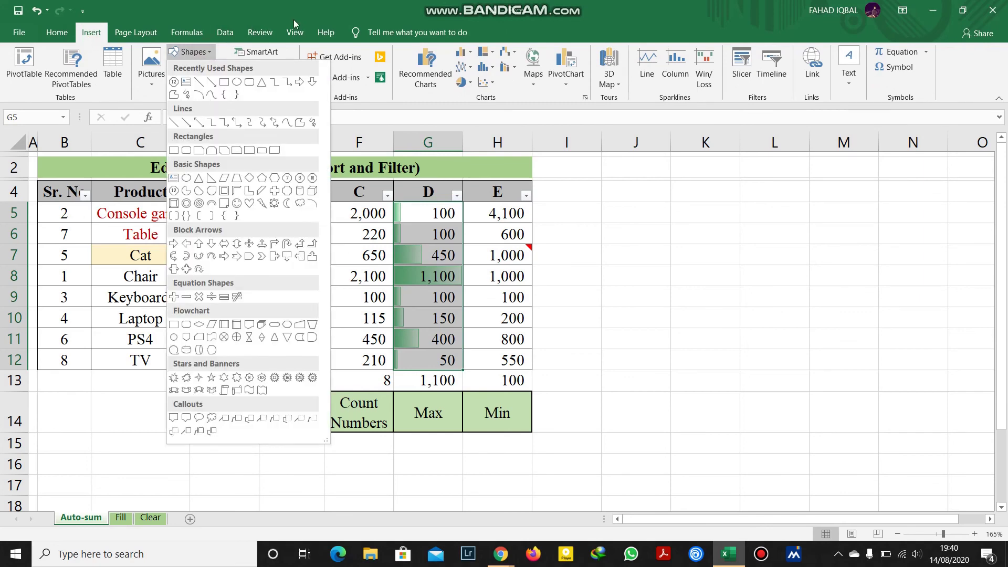
left_click(249, 3)
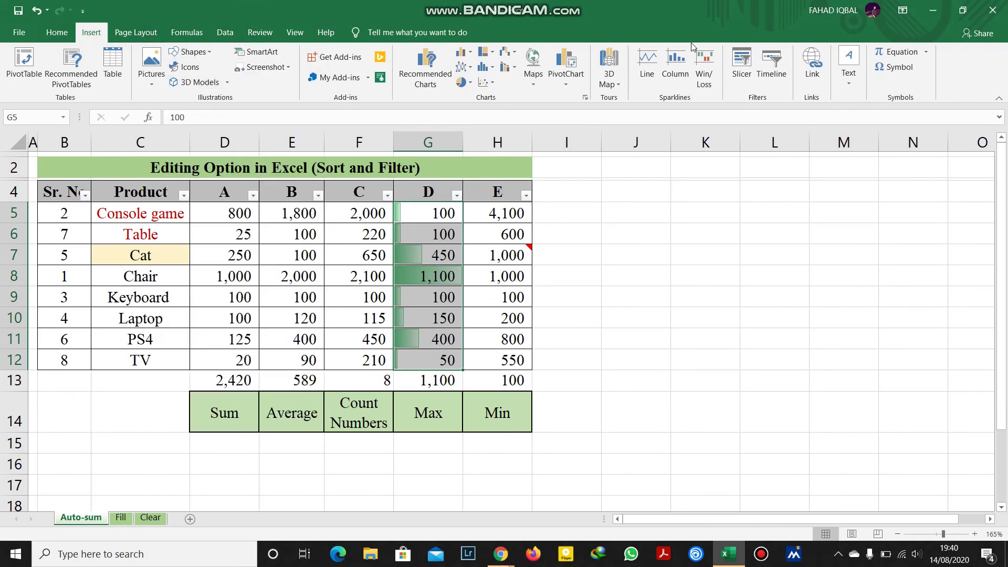
left_click(57, 33)
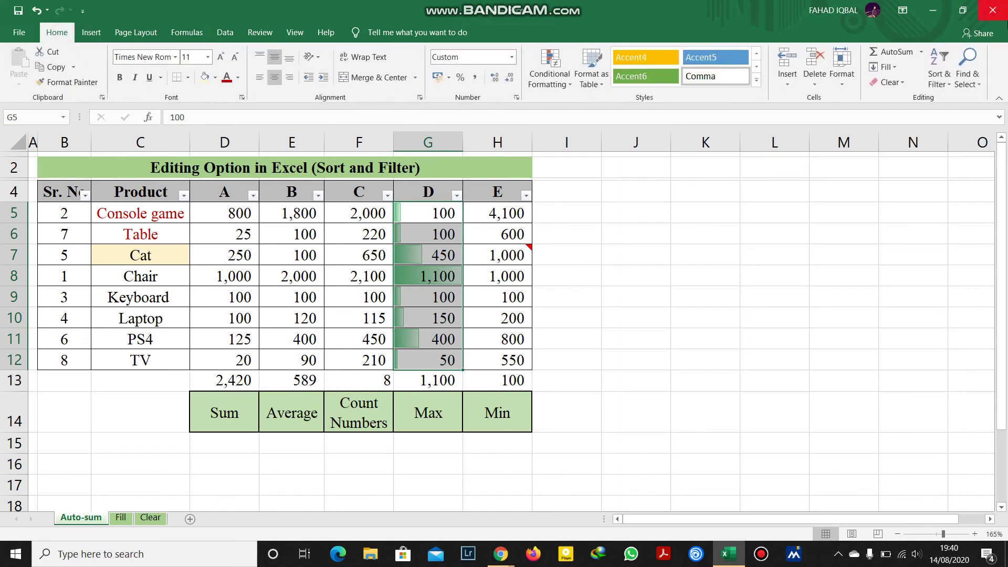
left_click(968, 76)
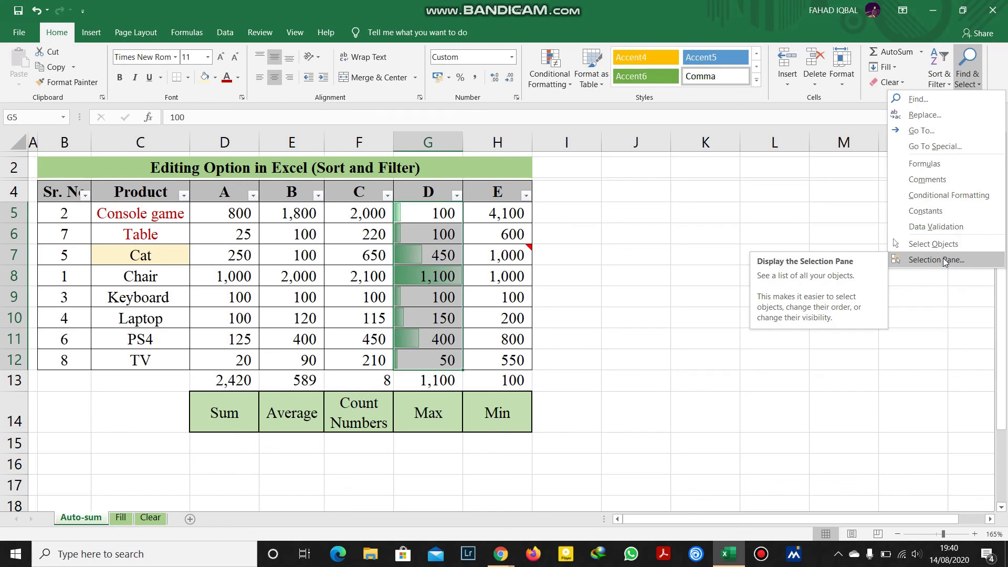
left_click(724, 184)
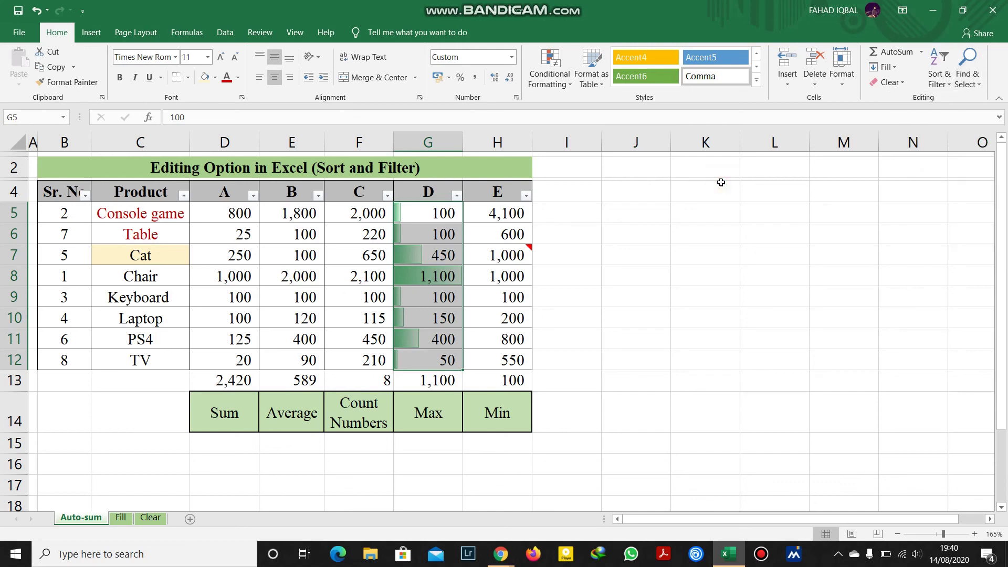